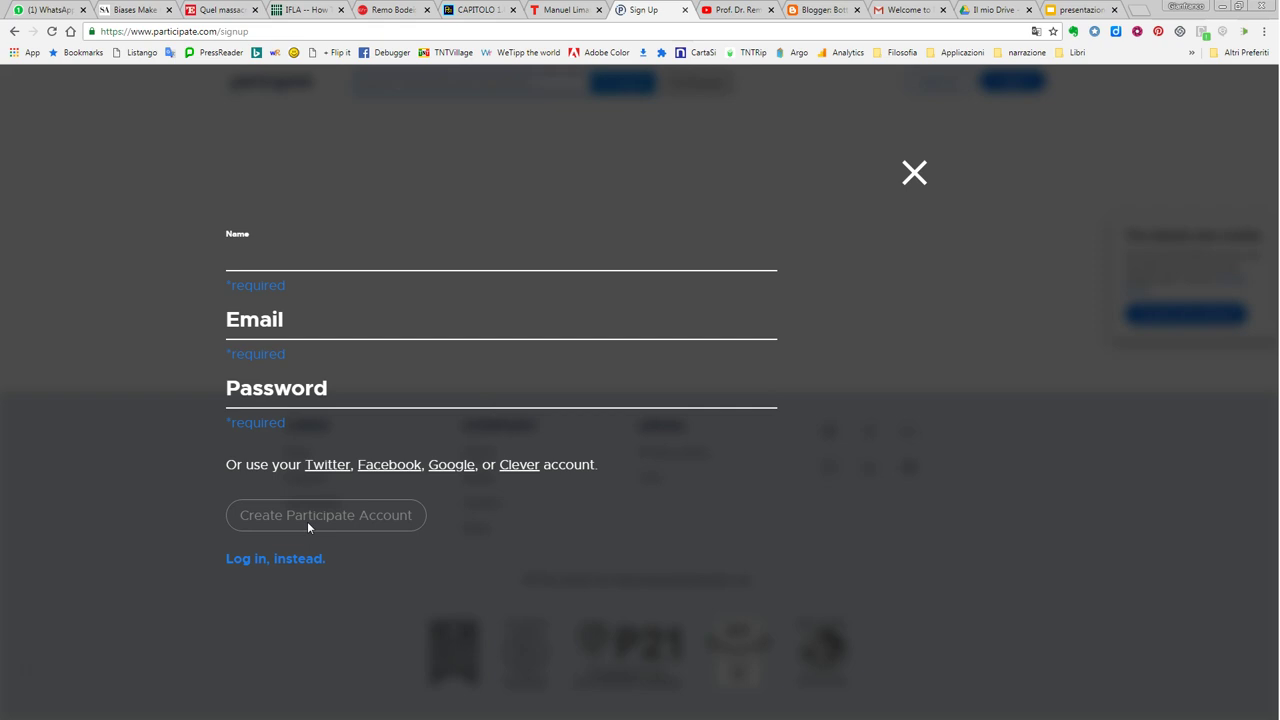
pyautogui.click(263, 318)
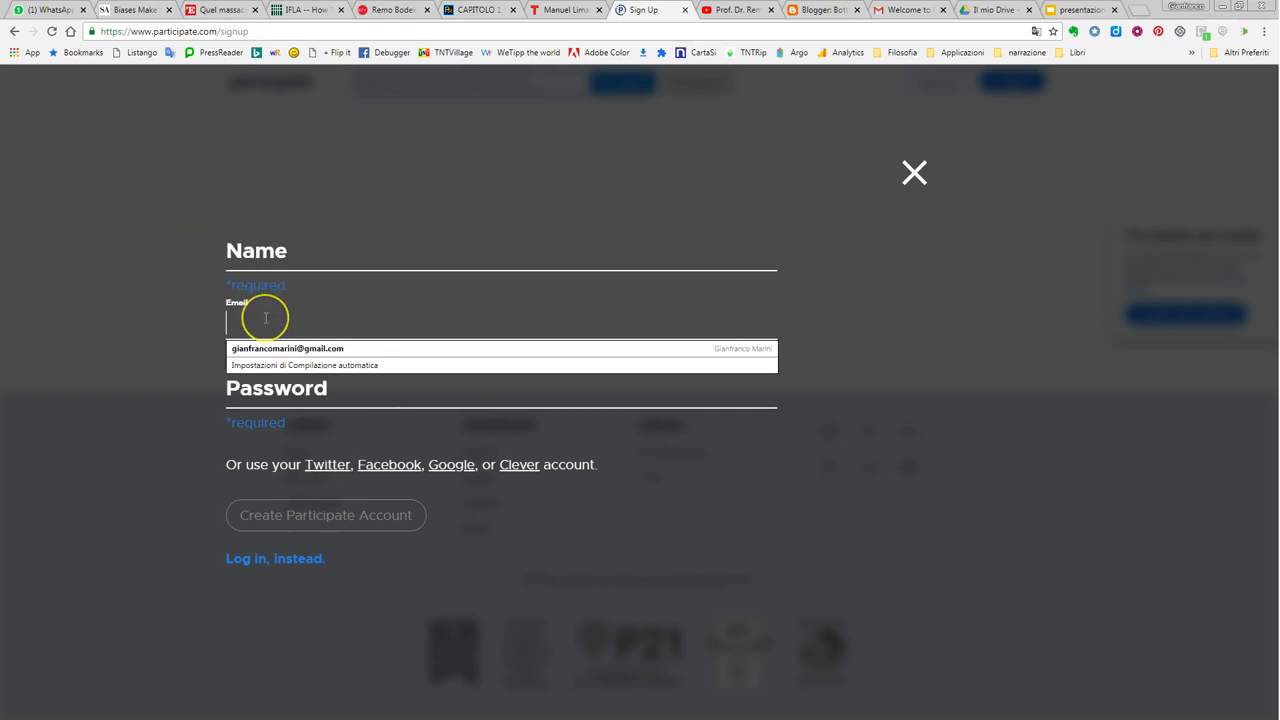
pyautogui.click(720, 590)
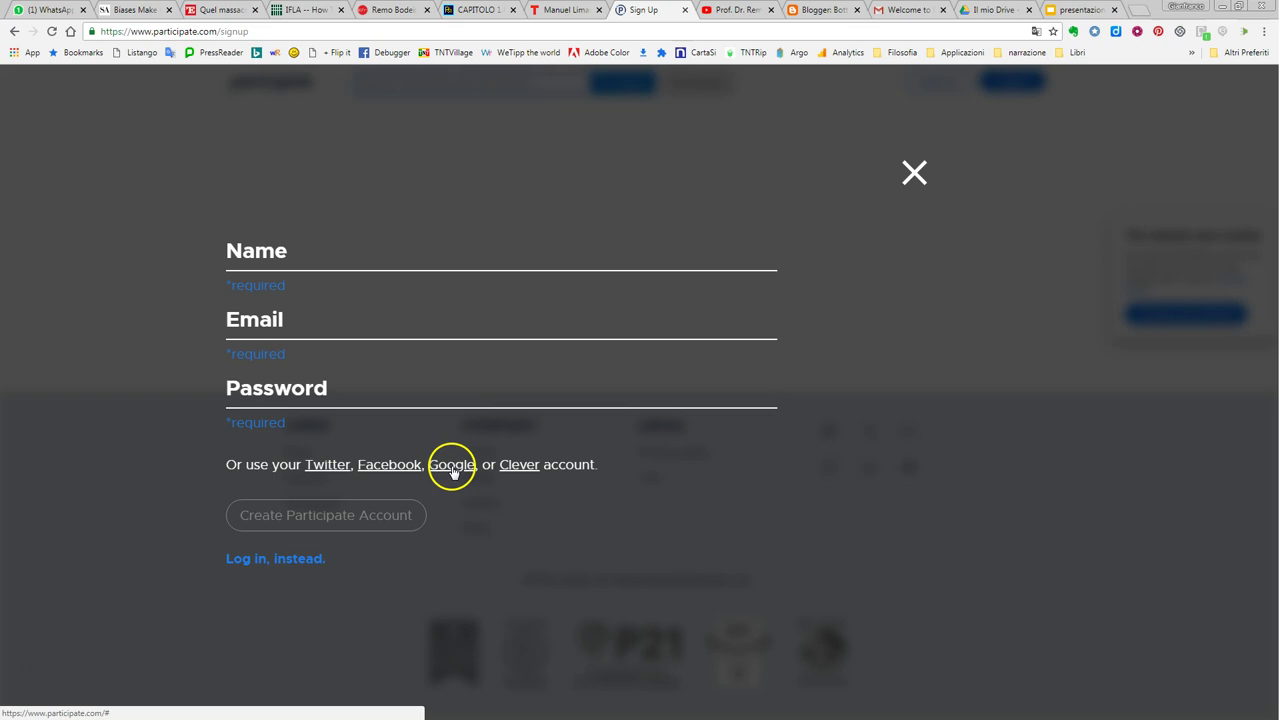
pyautogui.click(912, 172)
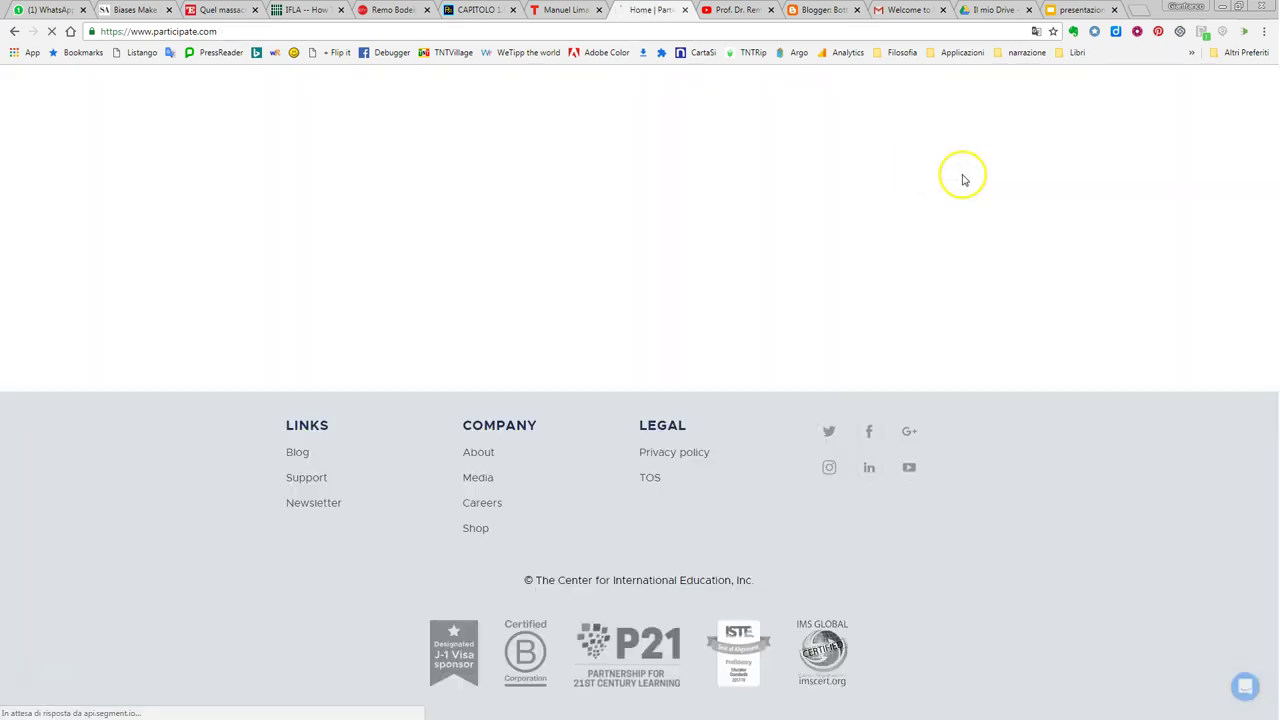
# Log in to the existing Participate account with the account e-mail and password
pyautogui.click(1110, 112)
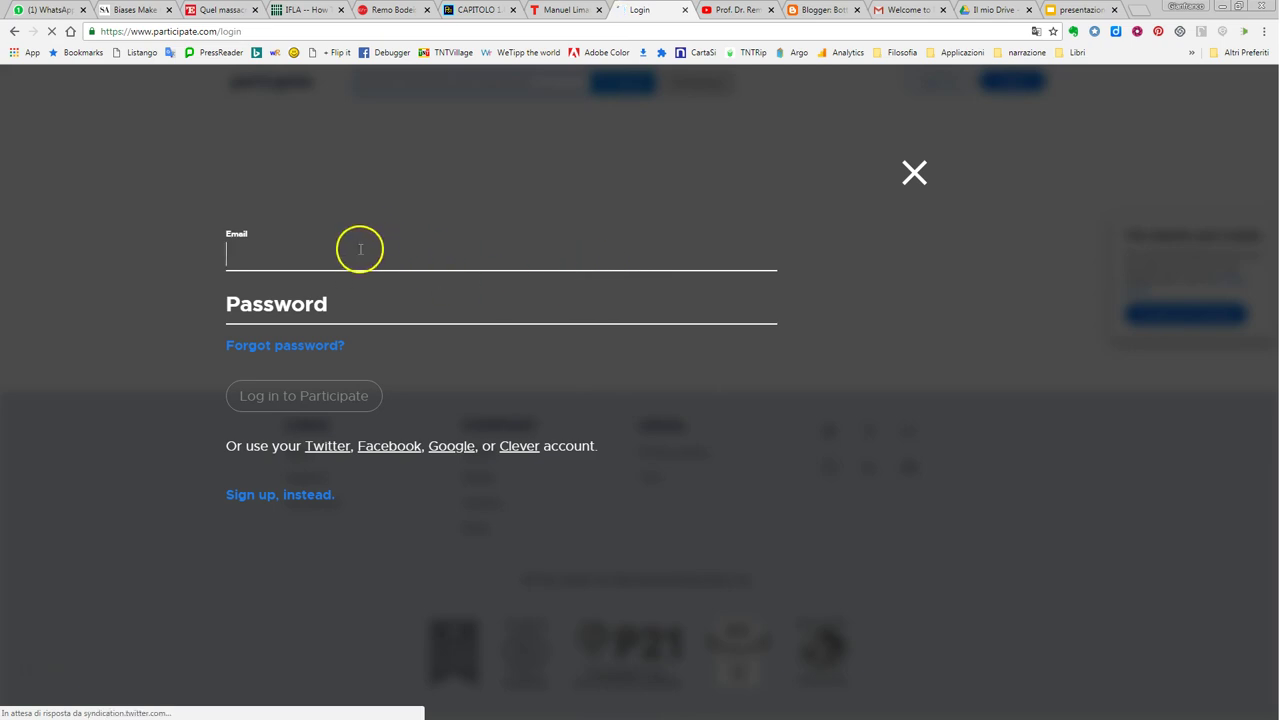
pyautogui.click(360, 250)
pyautogui.click(350, 274)
pyautogui.click(353, 311)
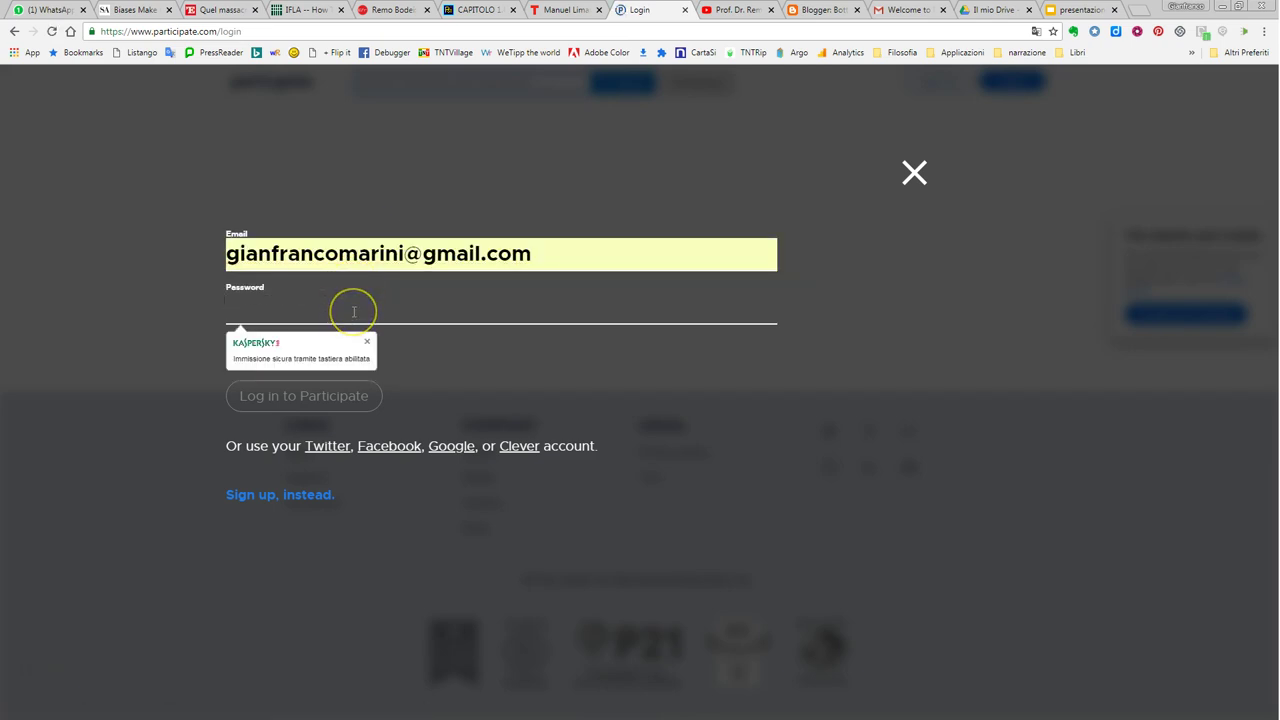
pyautogui.write('•••••••••••')
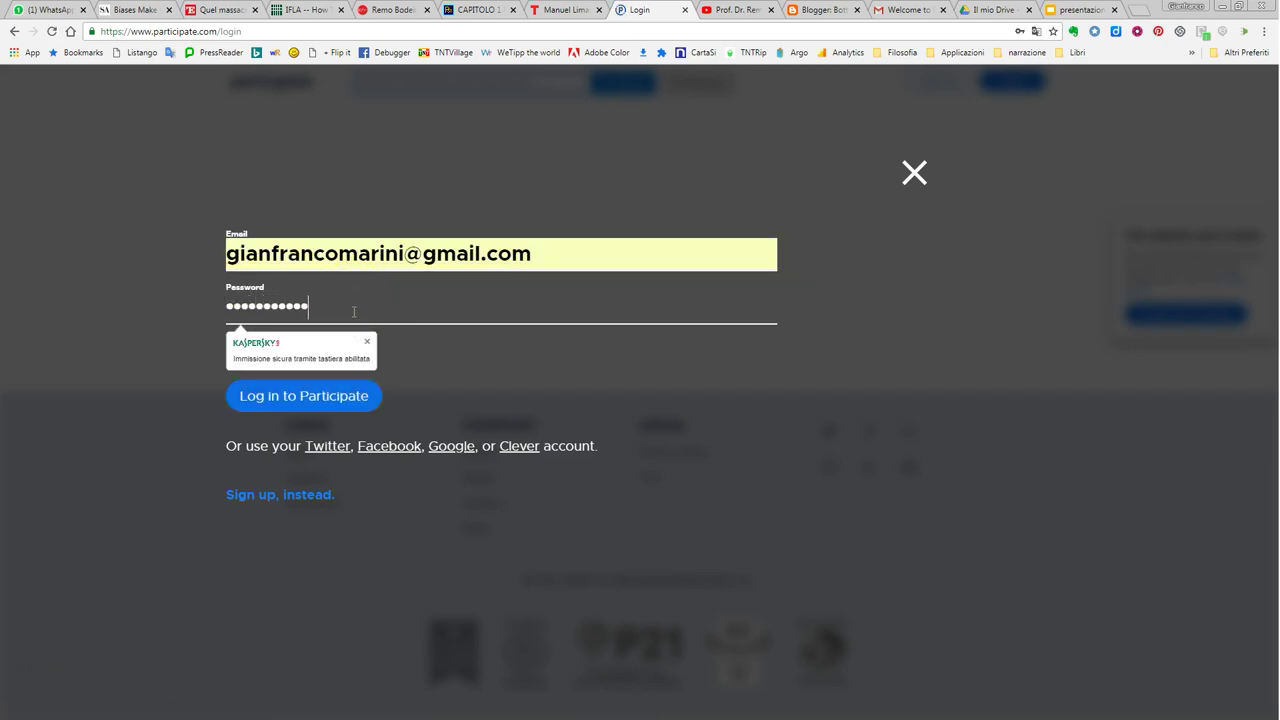
pyautogui.press('Return')
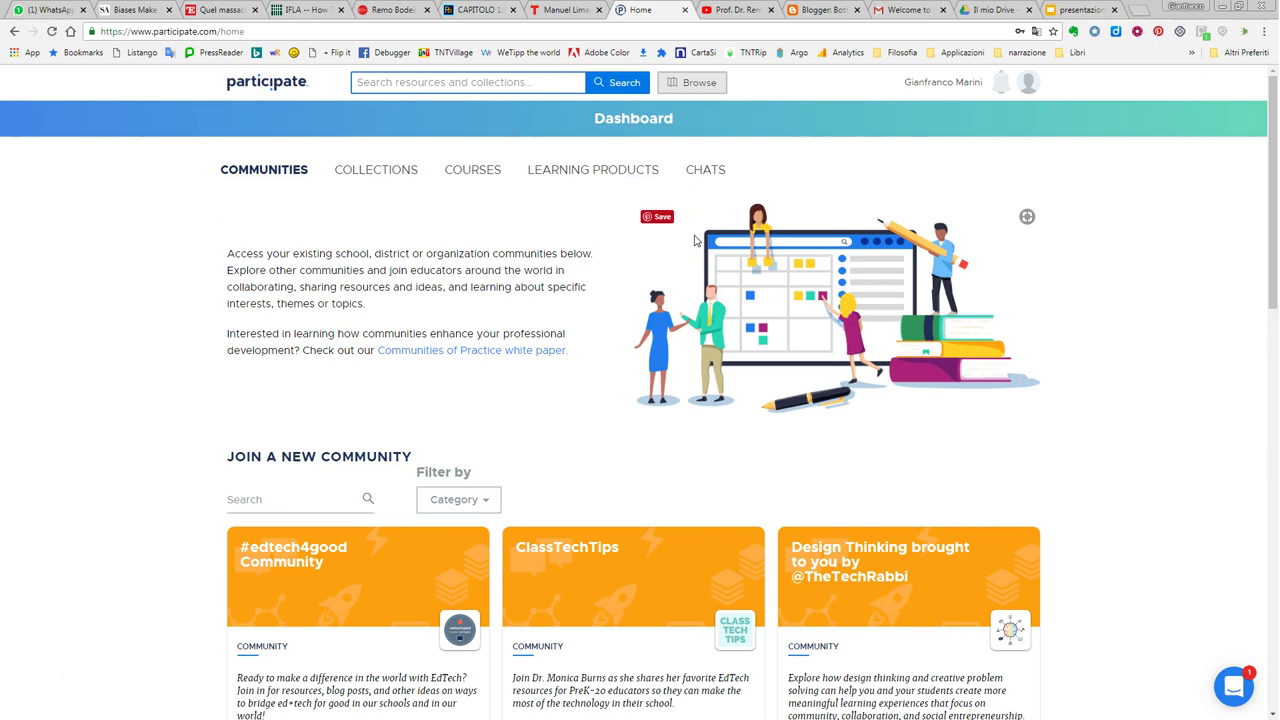
# Open the account's own profile page and look through the Profile and Background details in its editor without saving
pyautogui.click(1028, 88)
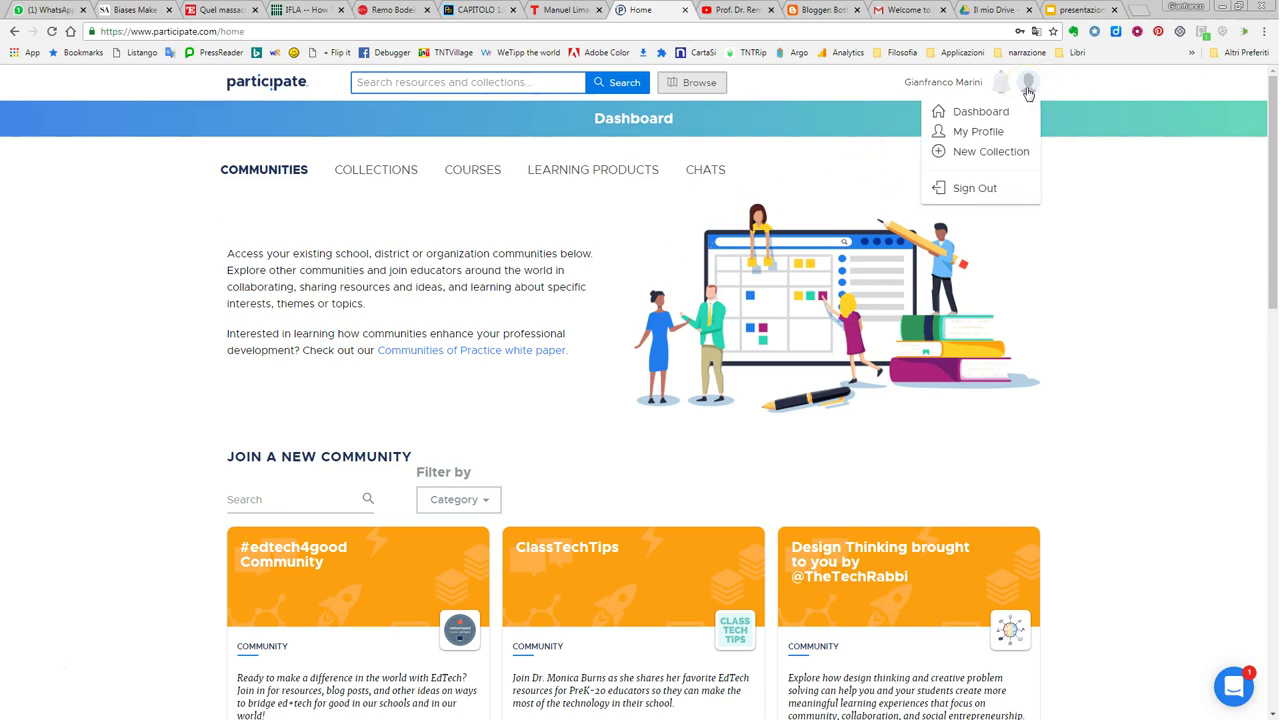
pyautogui.click(978, 135)
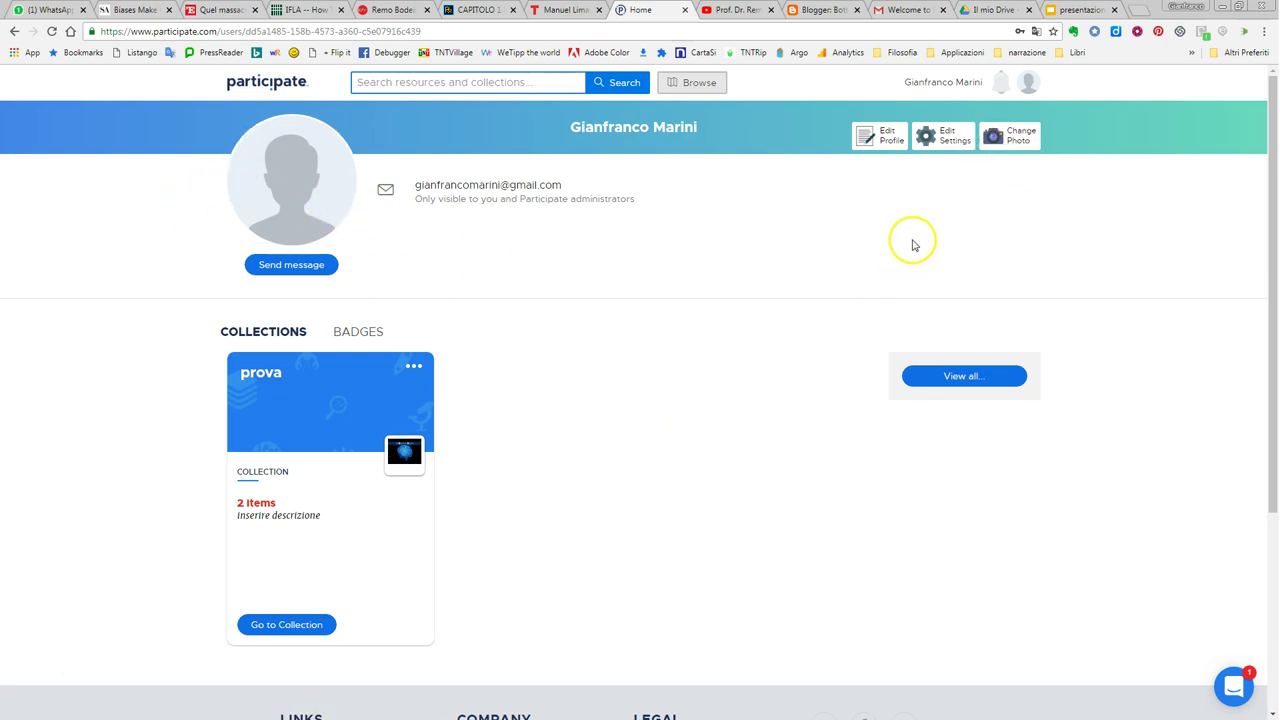
pyautogui.click(882, 137)
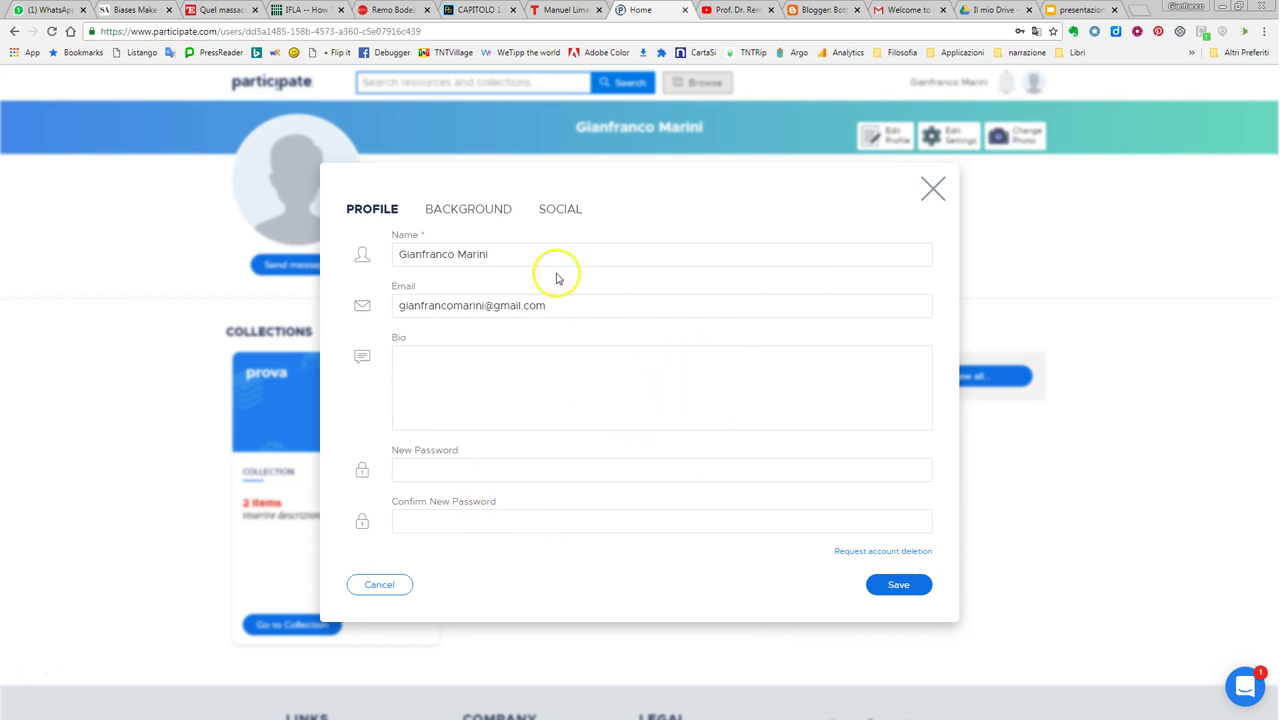
pyautogui.click(494, 213)
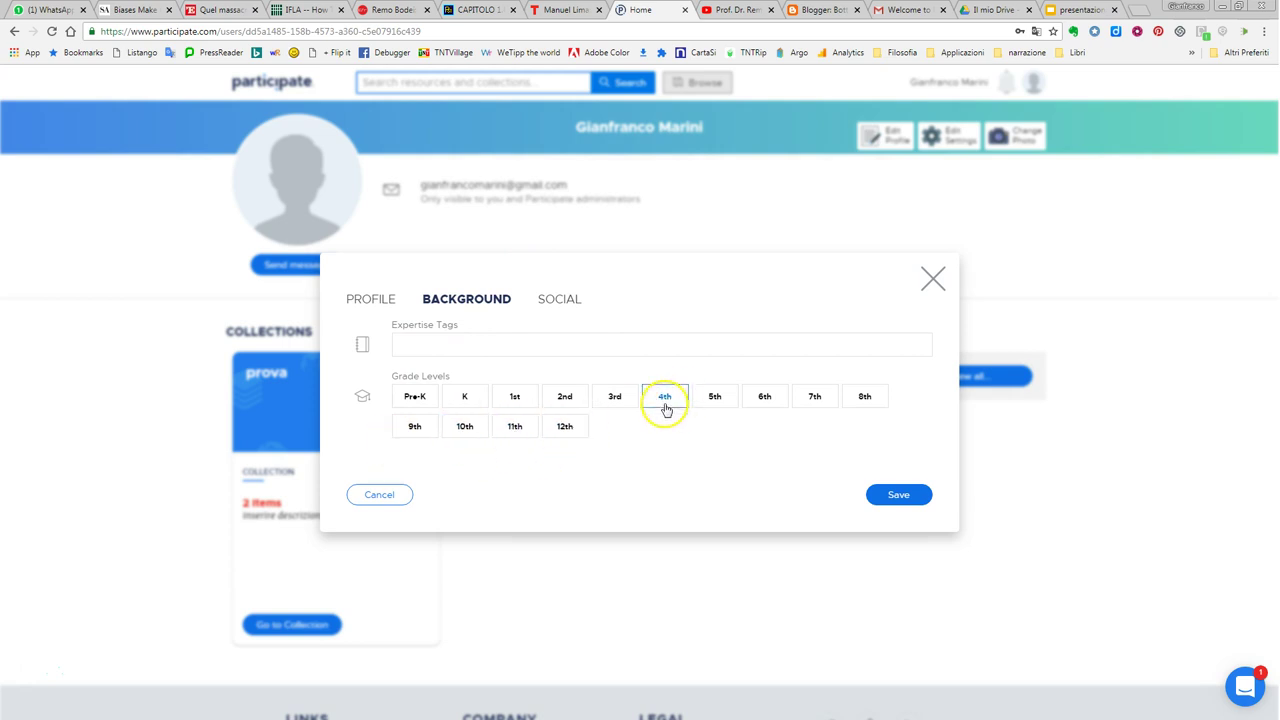
pyautogui.click(932, 281)
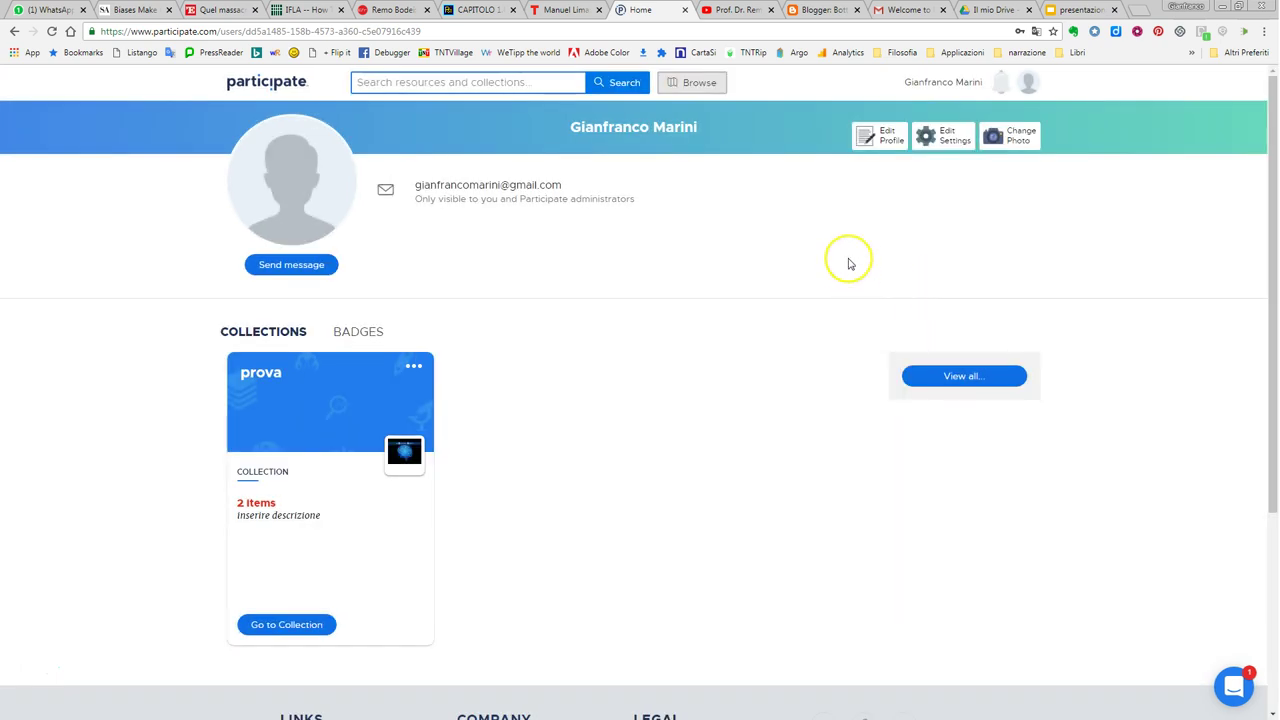
# Turn off email notifications in the profile settings and save the change
pyautogui.click(935, 140)
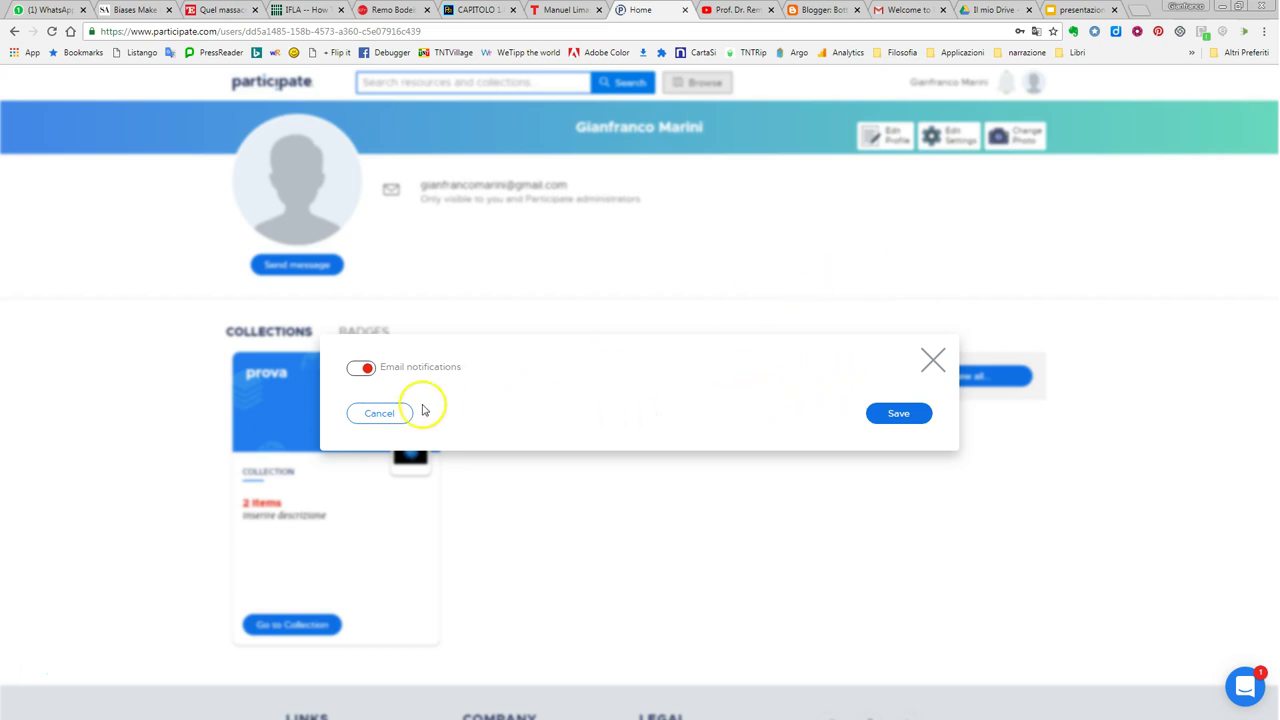
pyautogui.click(360, 370)
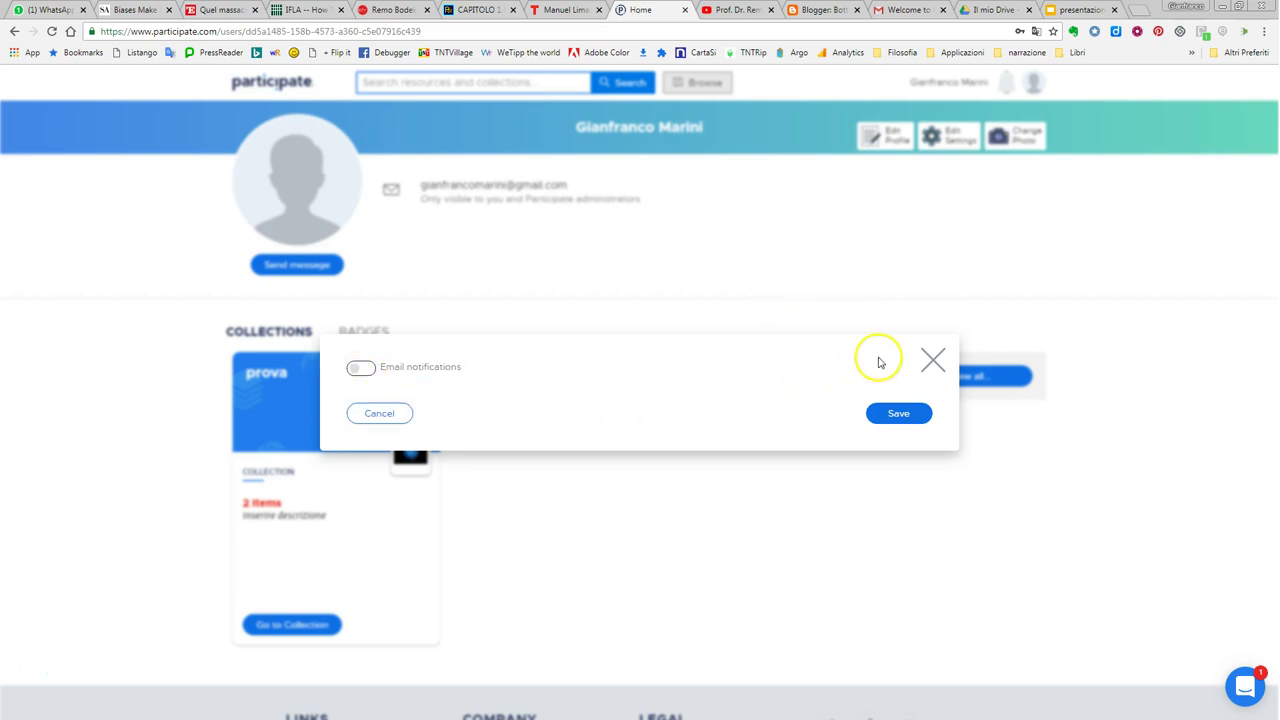
pyautogui.click(893, 413)
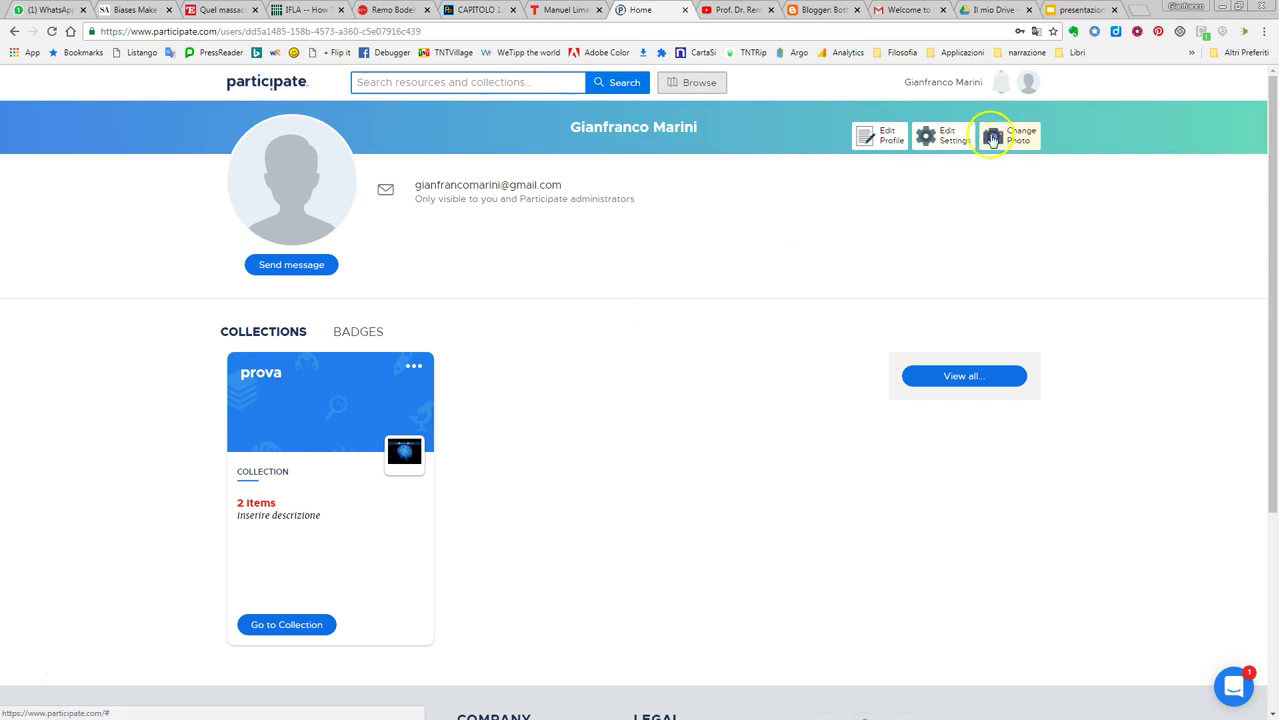
# Return to the dashboard and show its collections
pyautogui.click(1029, 82)
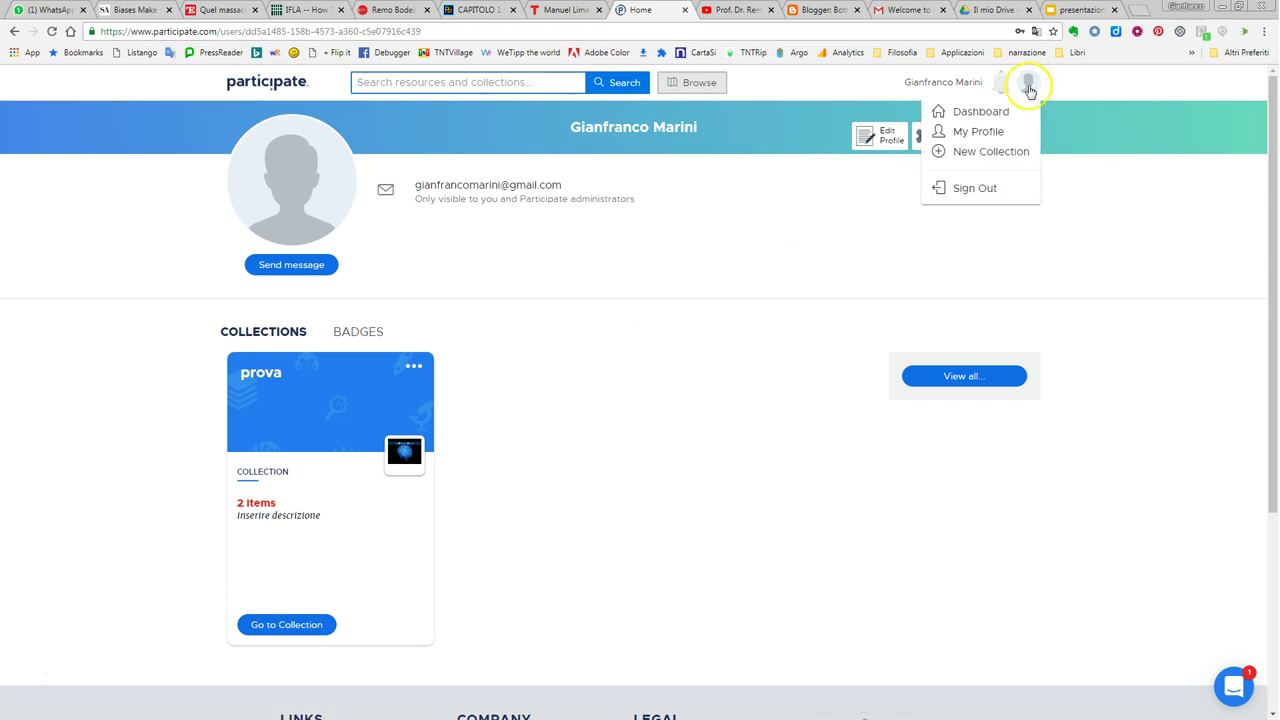
pyautogui.click(975, 115)
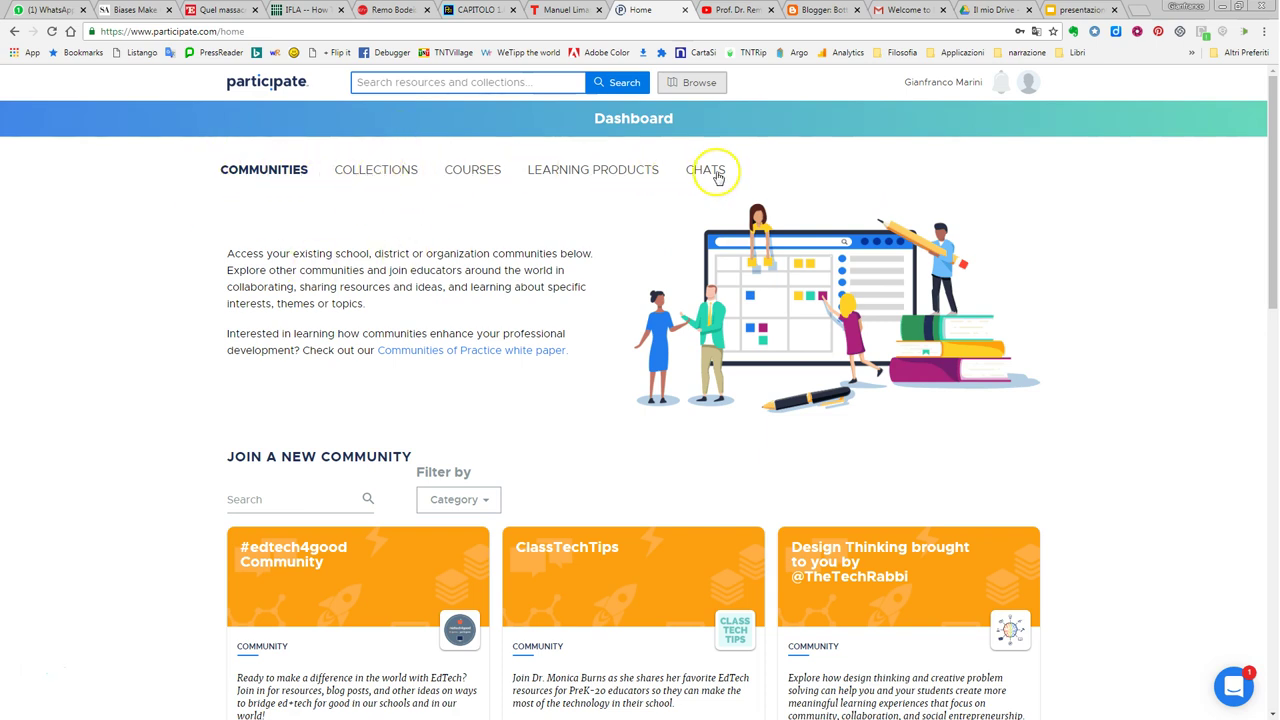
pyautogui.click(388, 177)
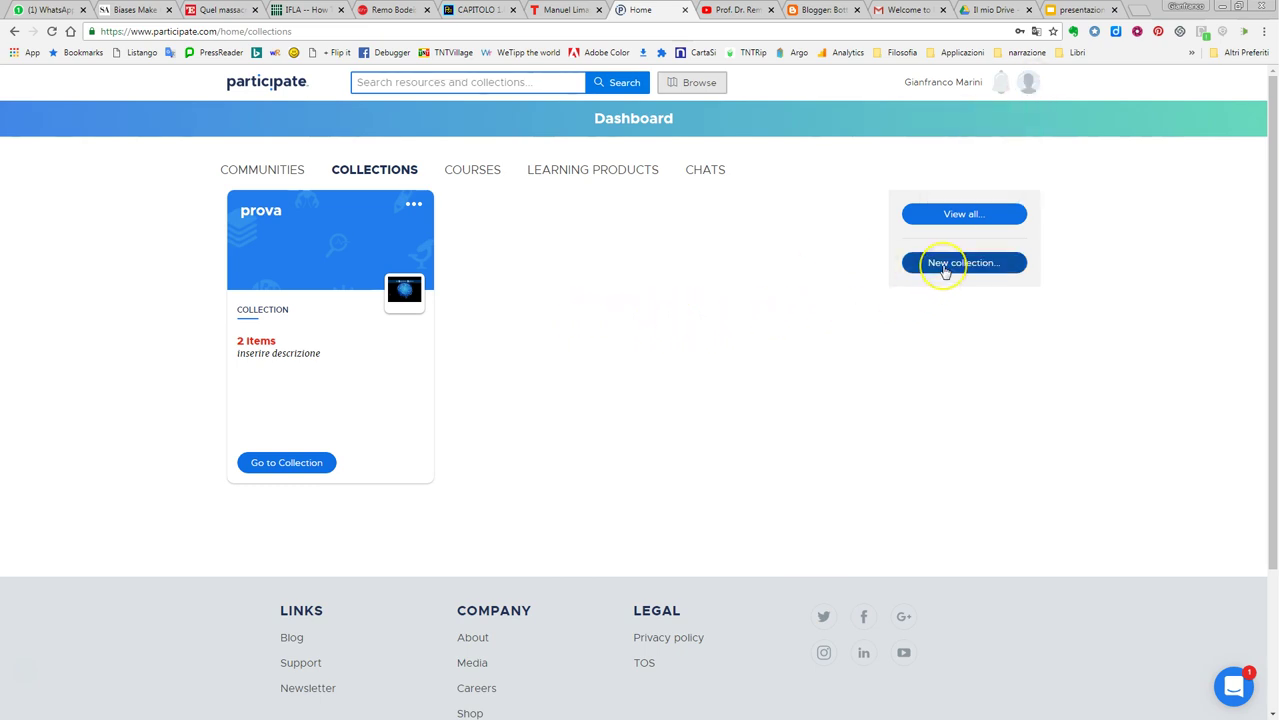
# Start a new collection titled "storia della seconda guerra mondiale" with the description "risorse per studiare ..." and continue to its privacy settings
pyautogui.click(771, 345)
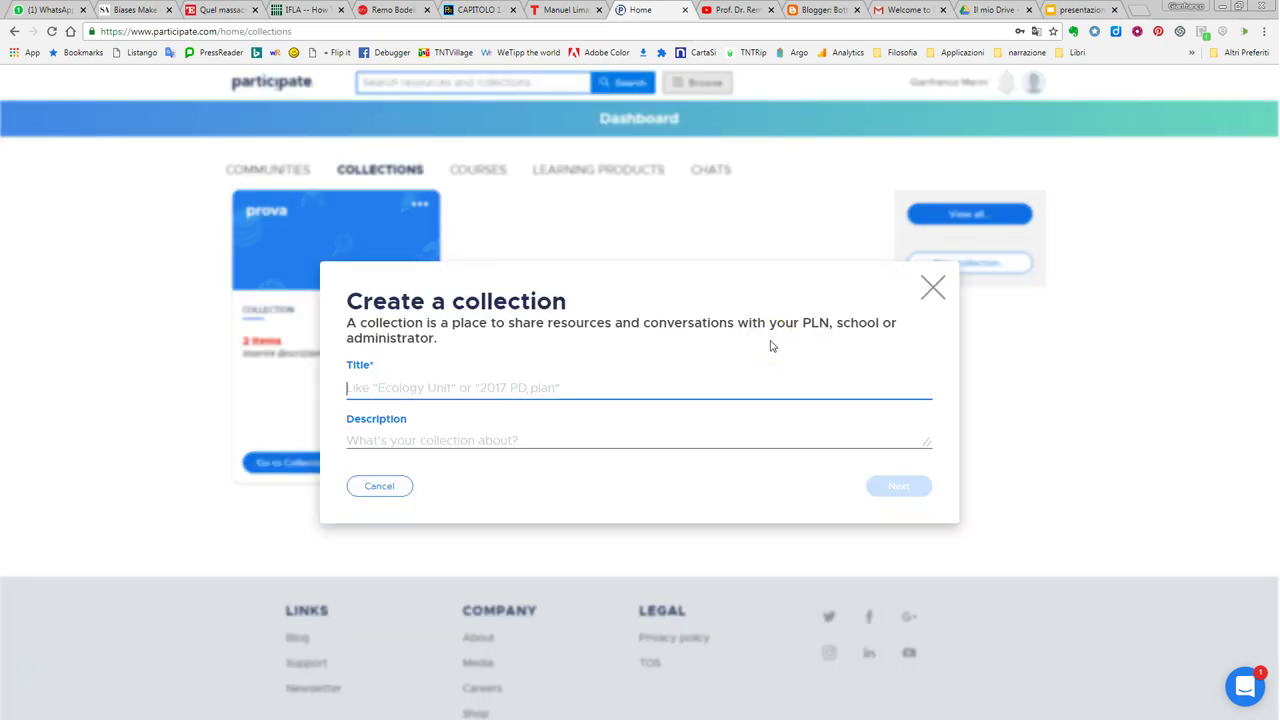
pyautogui.write('storia')
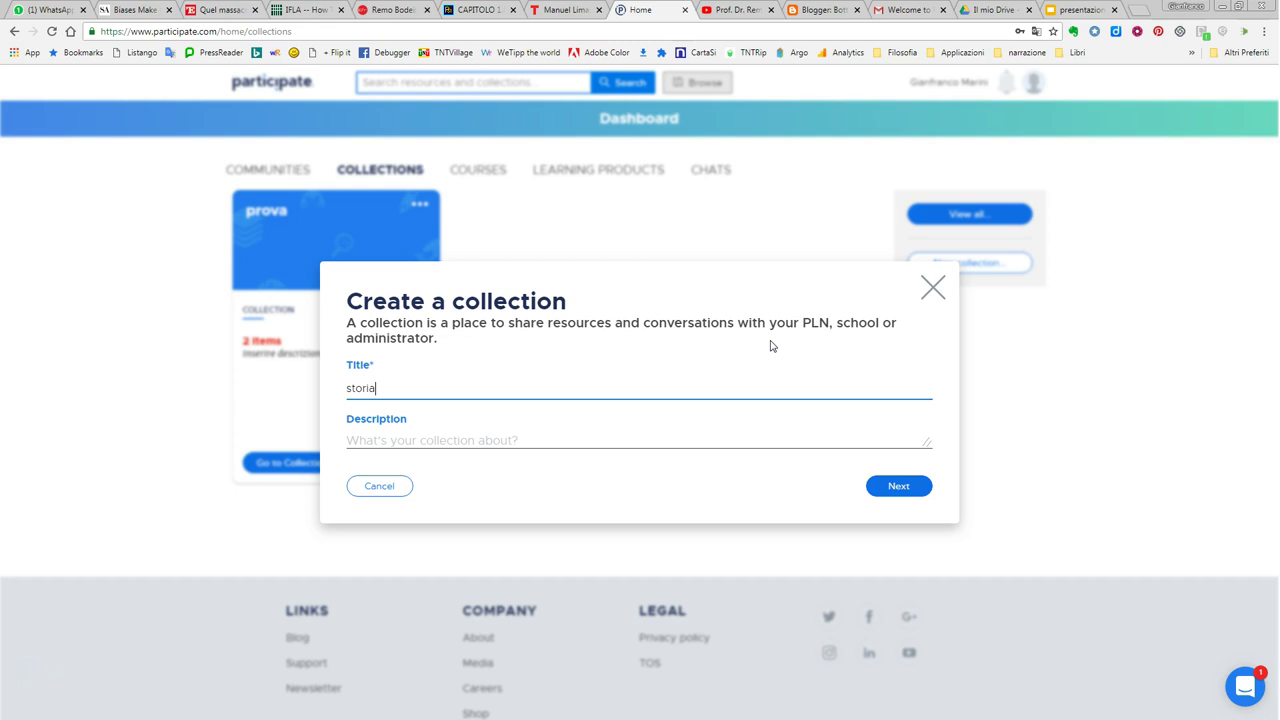
pyautogui.write(' della seconda guerra mondiale')
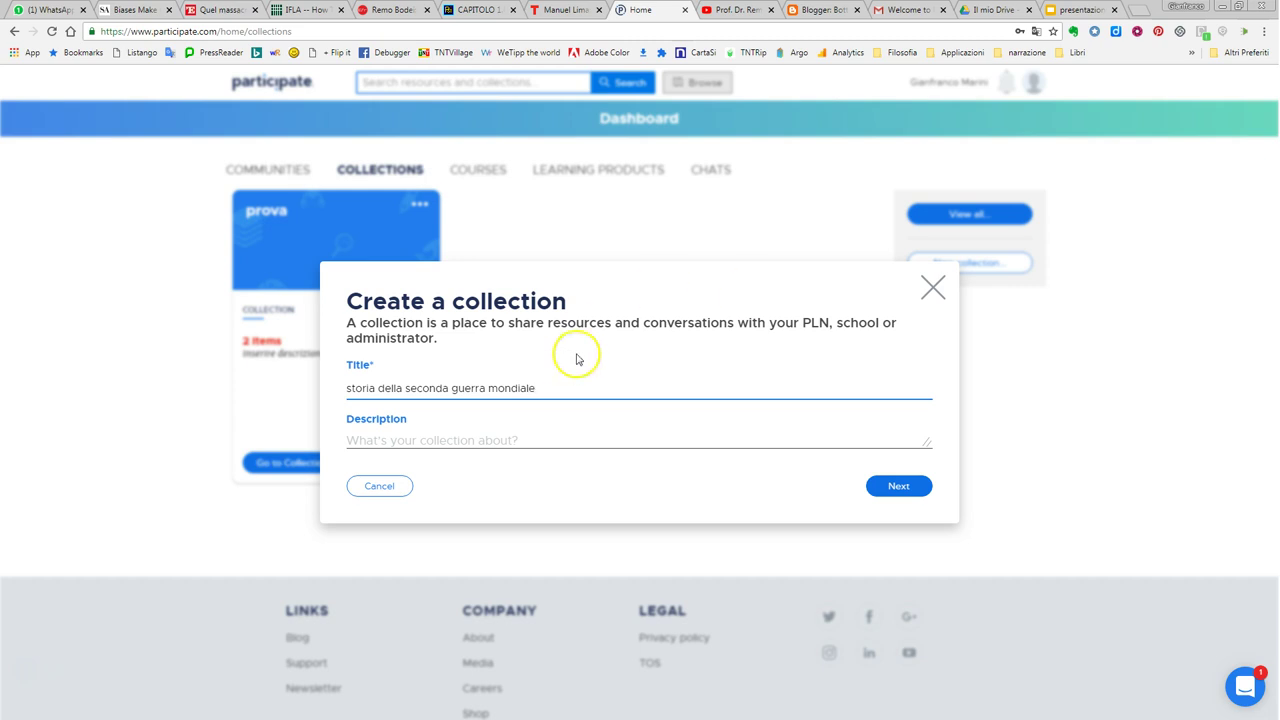
pyautogui.click(523, 440)
pyautogui.write('risorse per studiare ...')
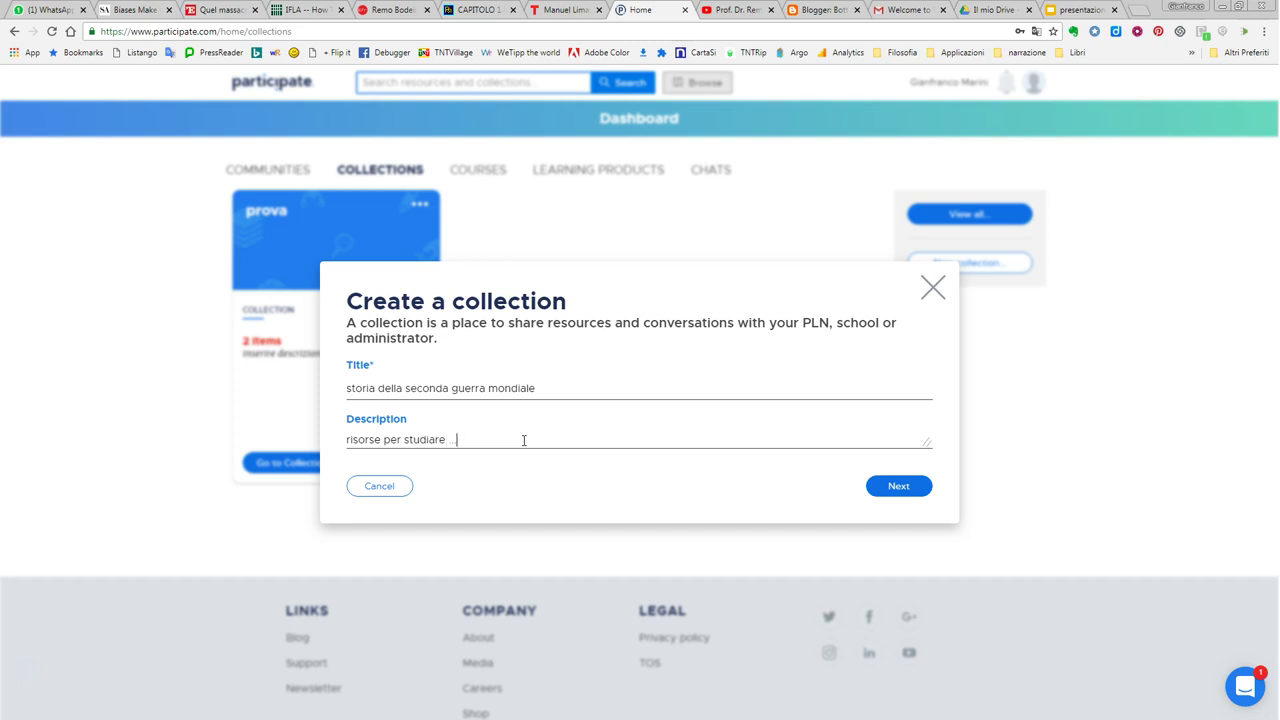
pyautogui.click(500, 426)
pyautogui.click(900, 490)
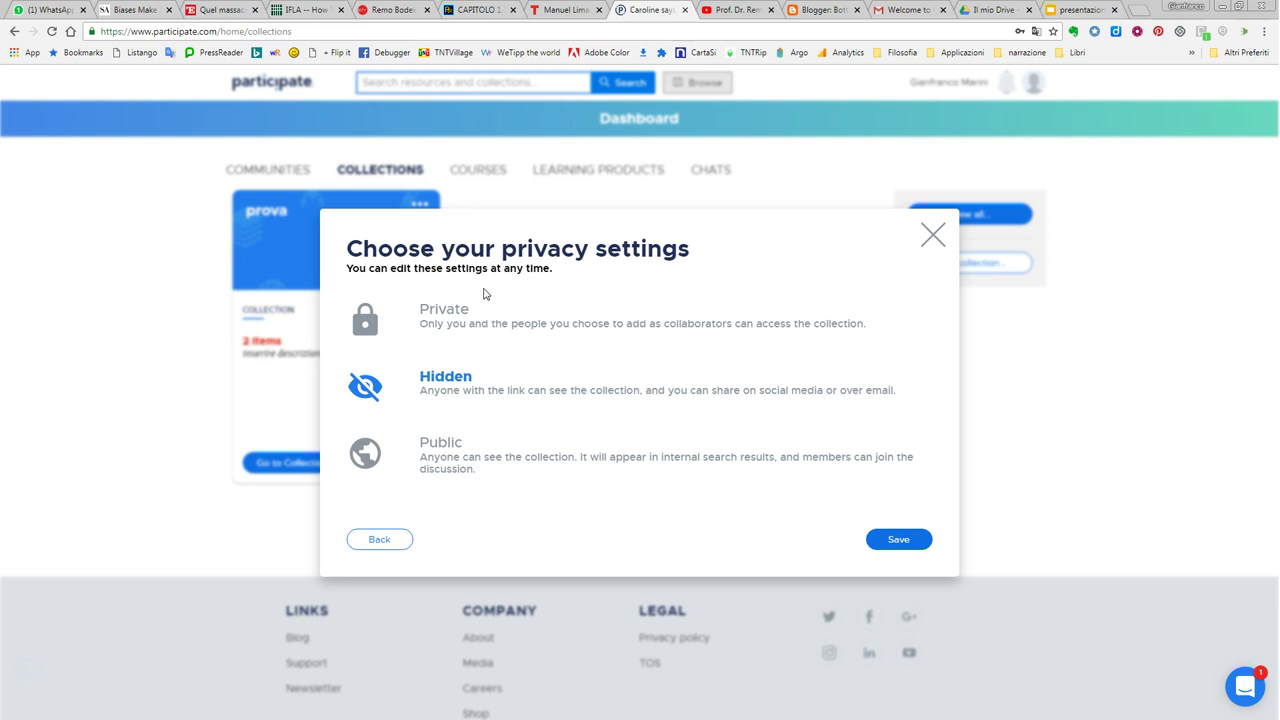
pyautogui.click(472, 472)
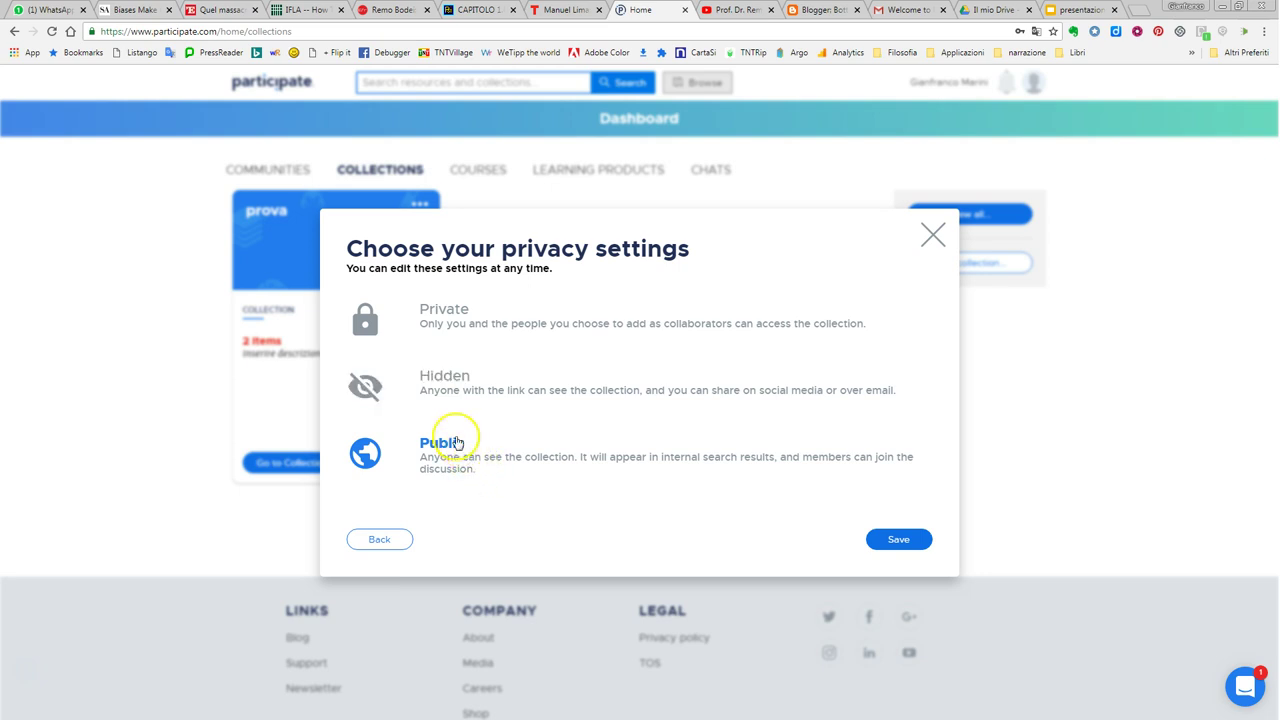
pyautogui.click(435, 388)
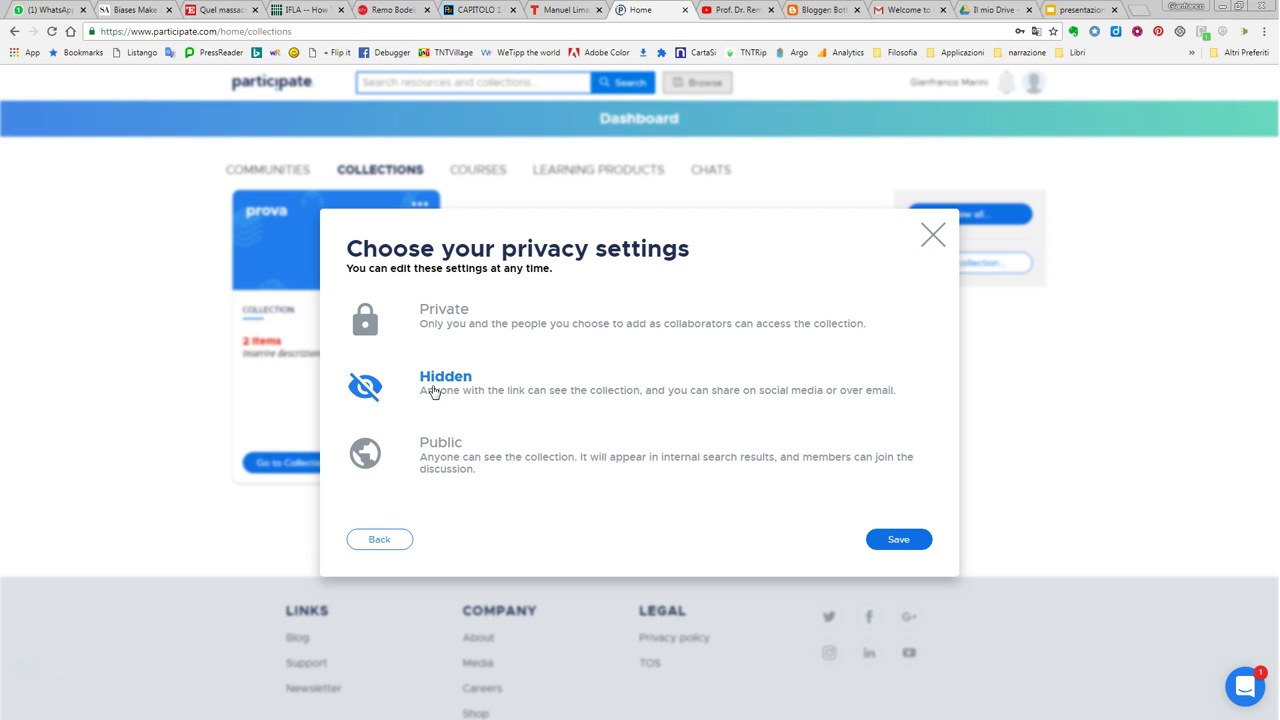
pyautogui.click(452, 330)
pyautogui.click(478, 398)
# Set the new collection's privacy to Private, save it and open the collection
pyautogui.click(430, 320)
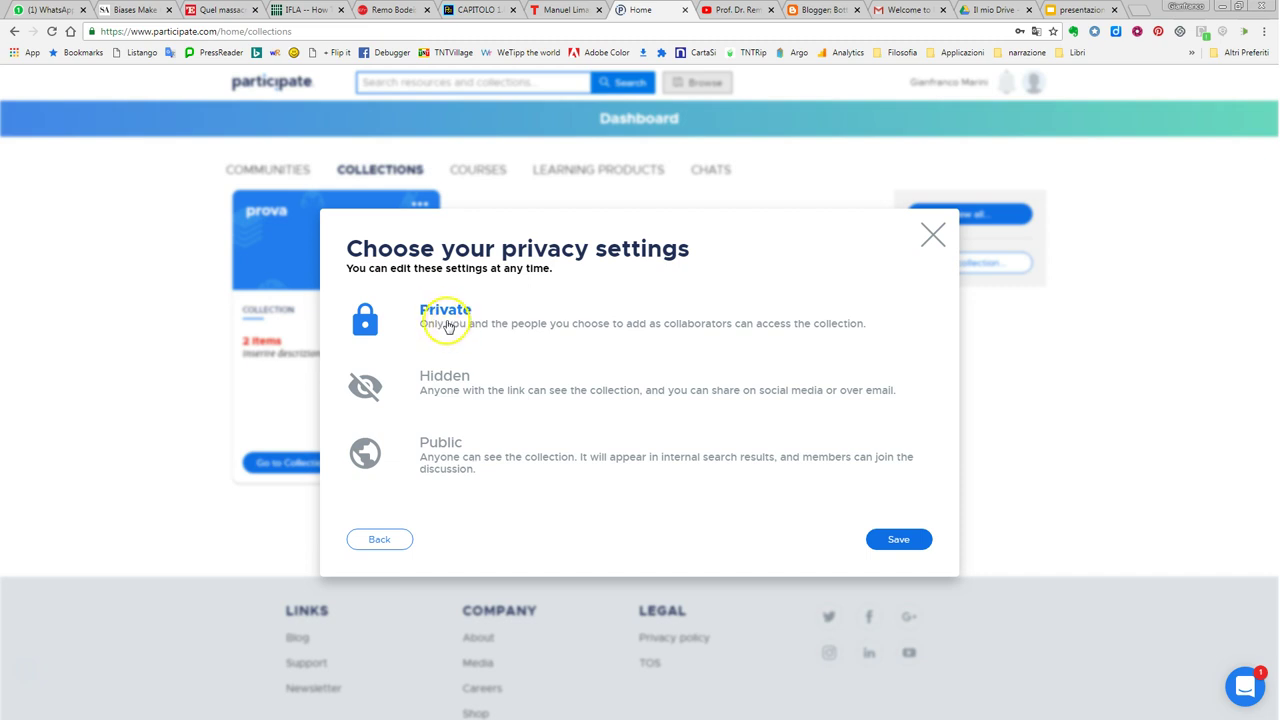
pyautogui.click(906, 546)
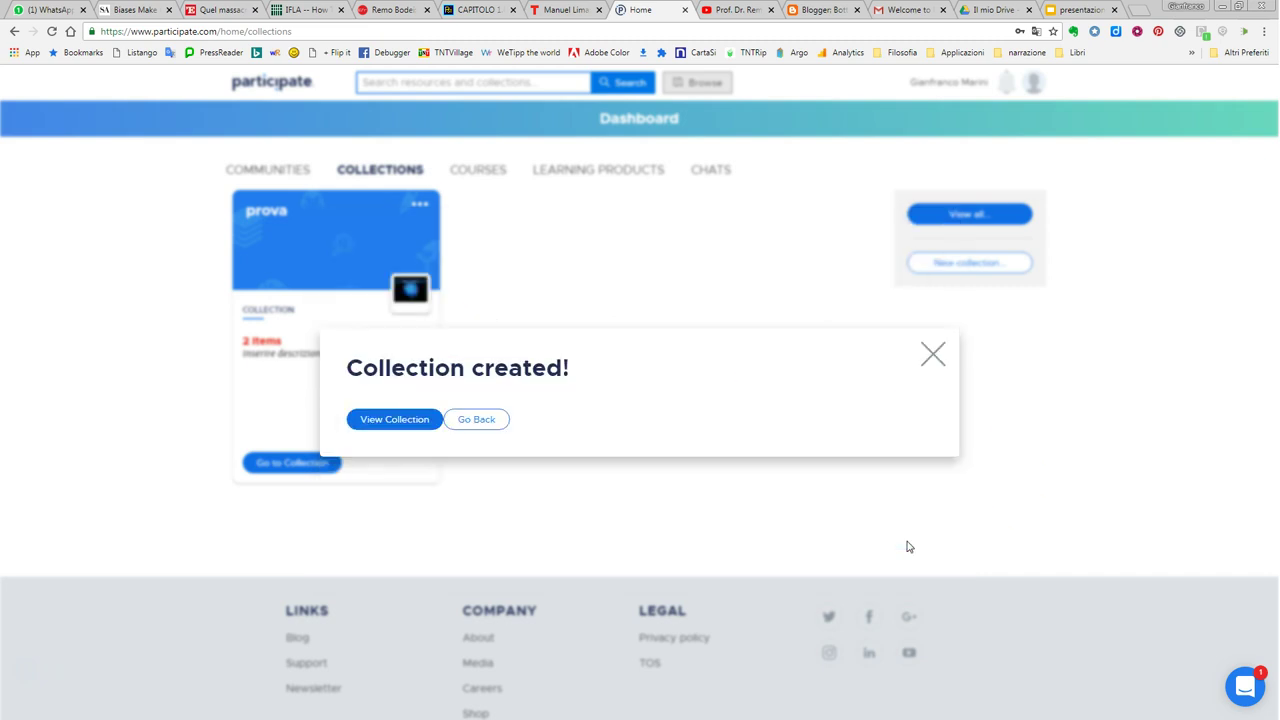
pyautogui.click(401, 426)
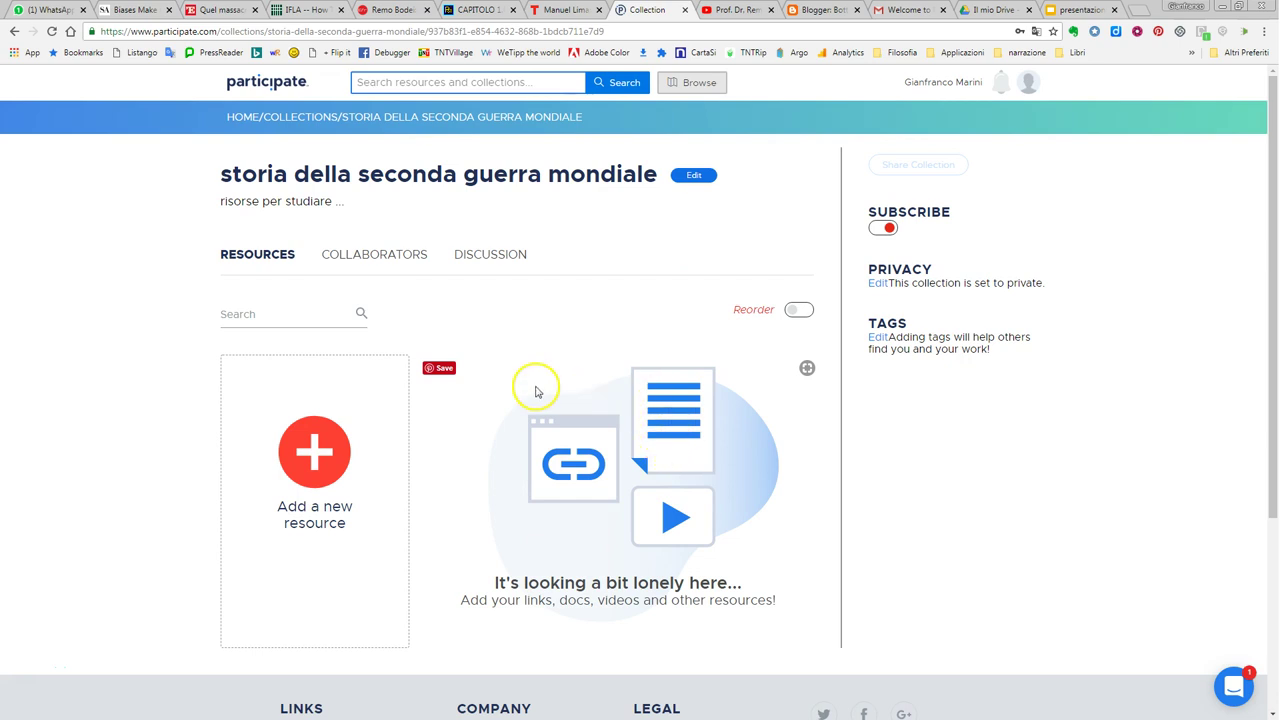
pyautogui.click(313, 461)
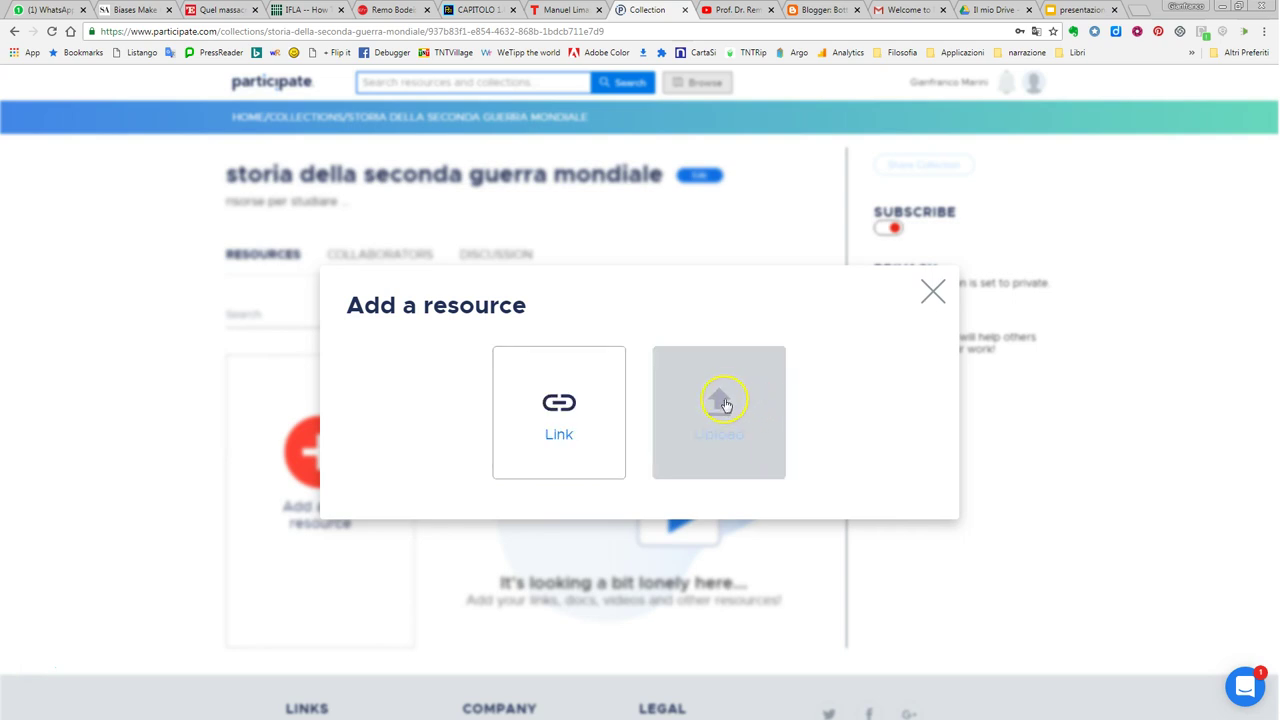
pyautogui.click(572, 402)
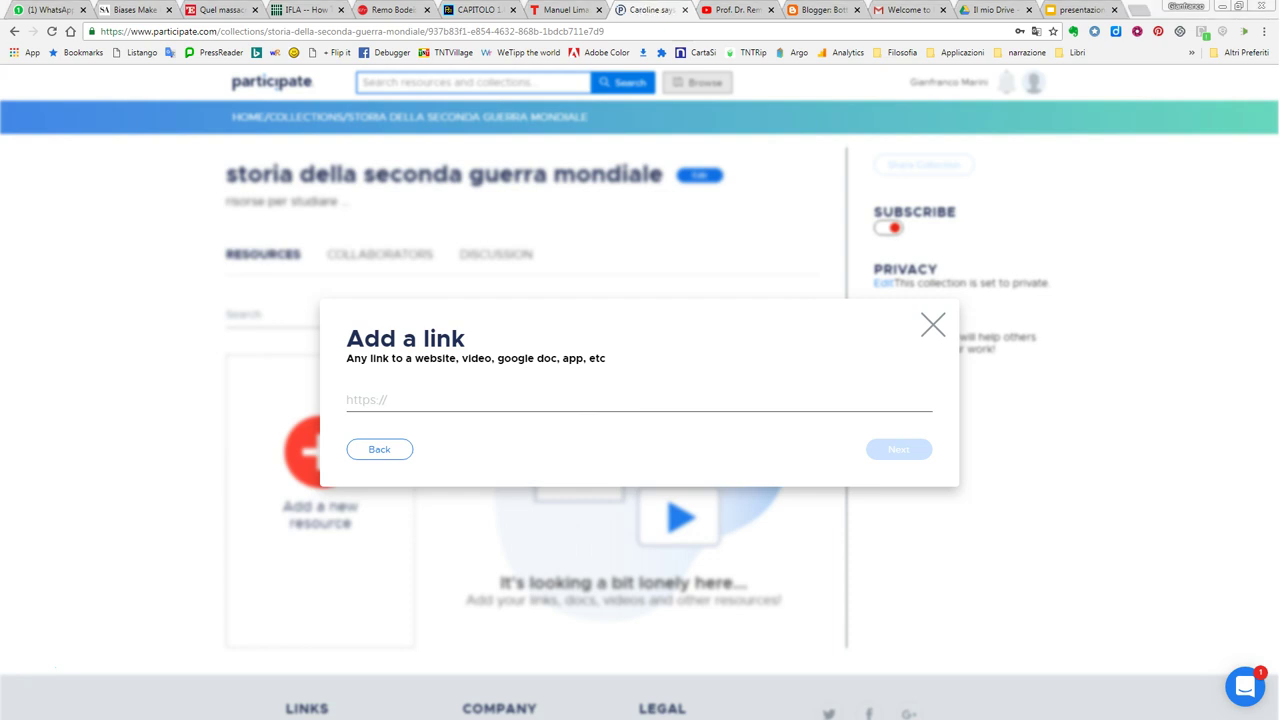
pyautogui.click(469, 405)
pyautogui.write('https://youtu.be/IM7v8rmQ9dM')
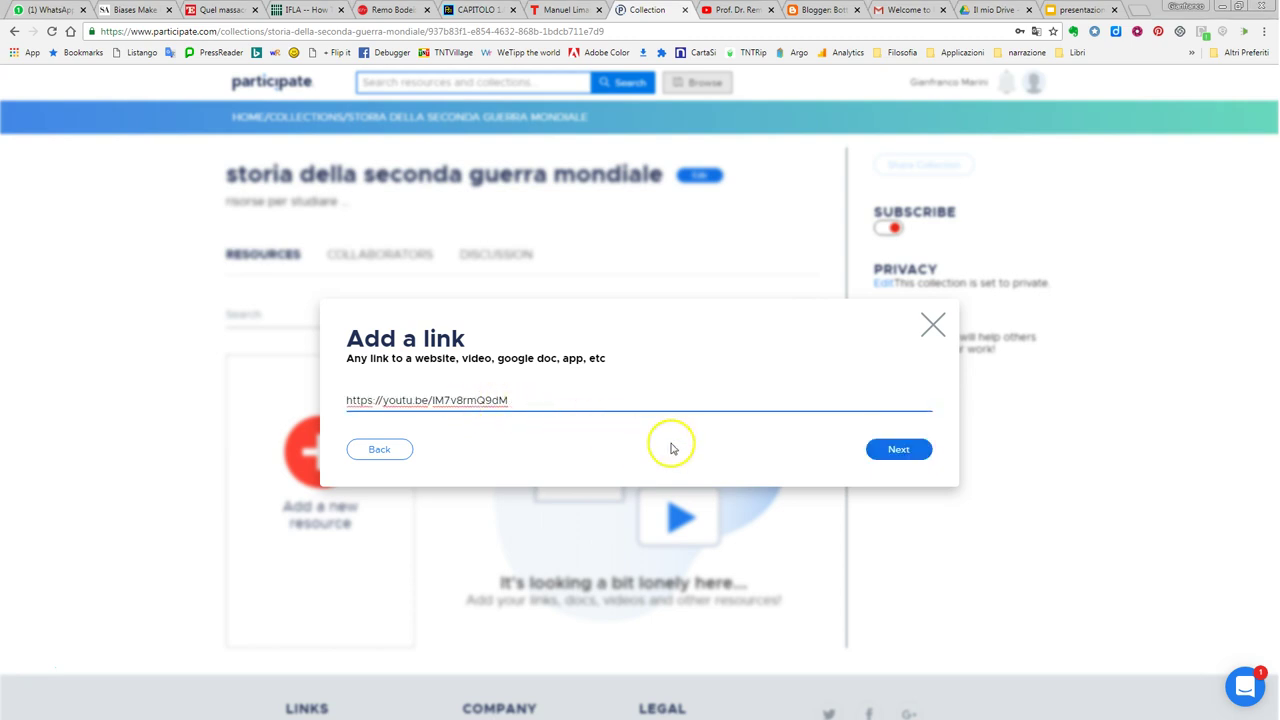
pyautogui.click(903, 452)
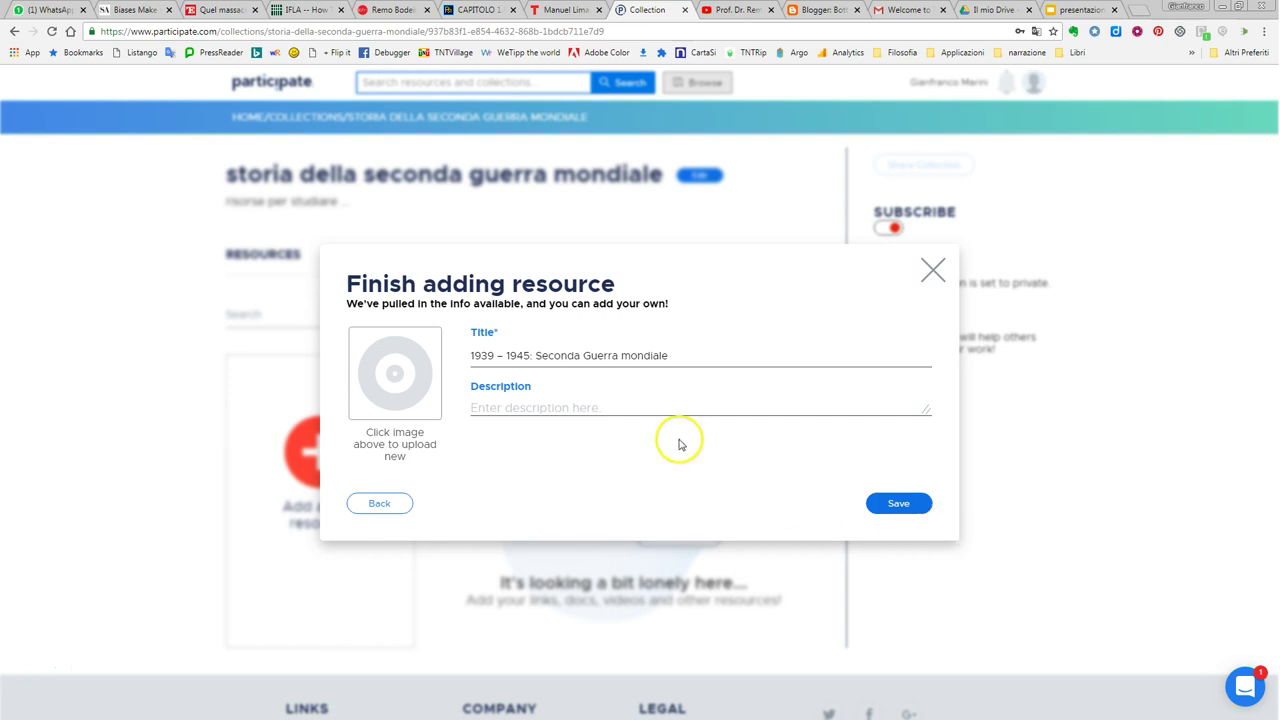
pyautogui.click(697, 355)
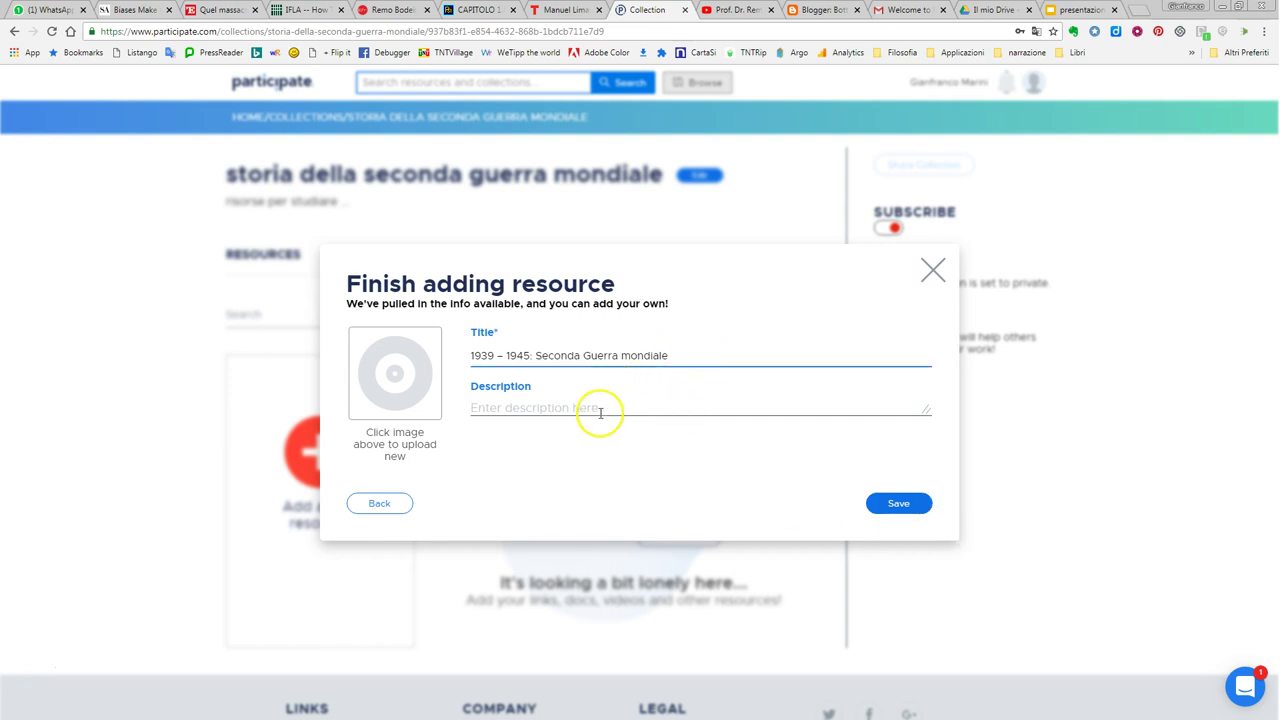
pyautogui.click(394, 377)
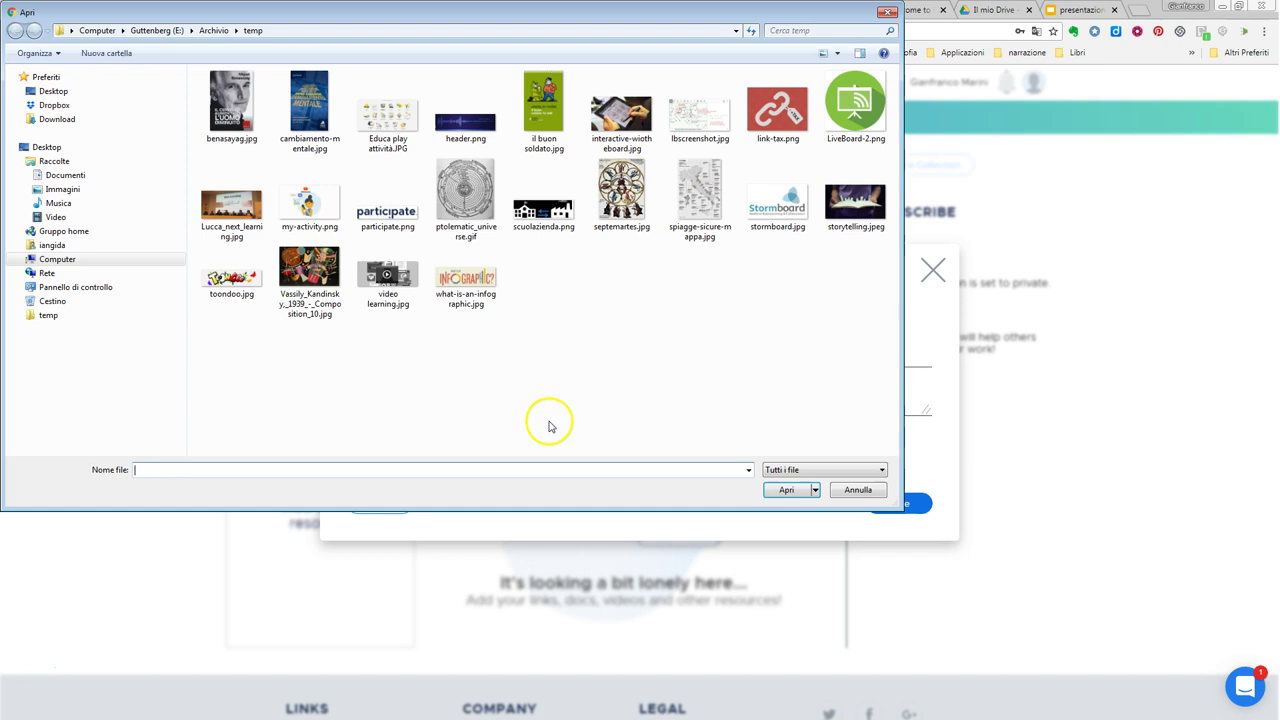
pyautogui.click(884, 14)
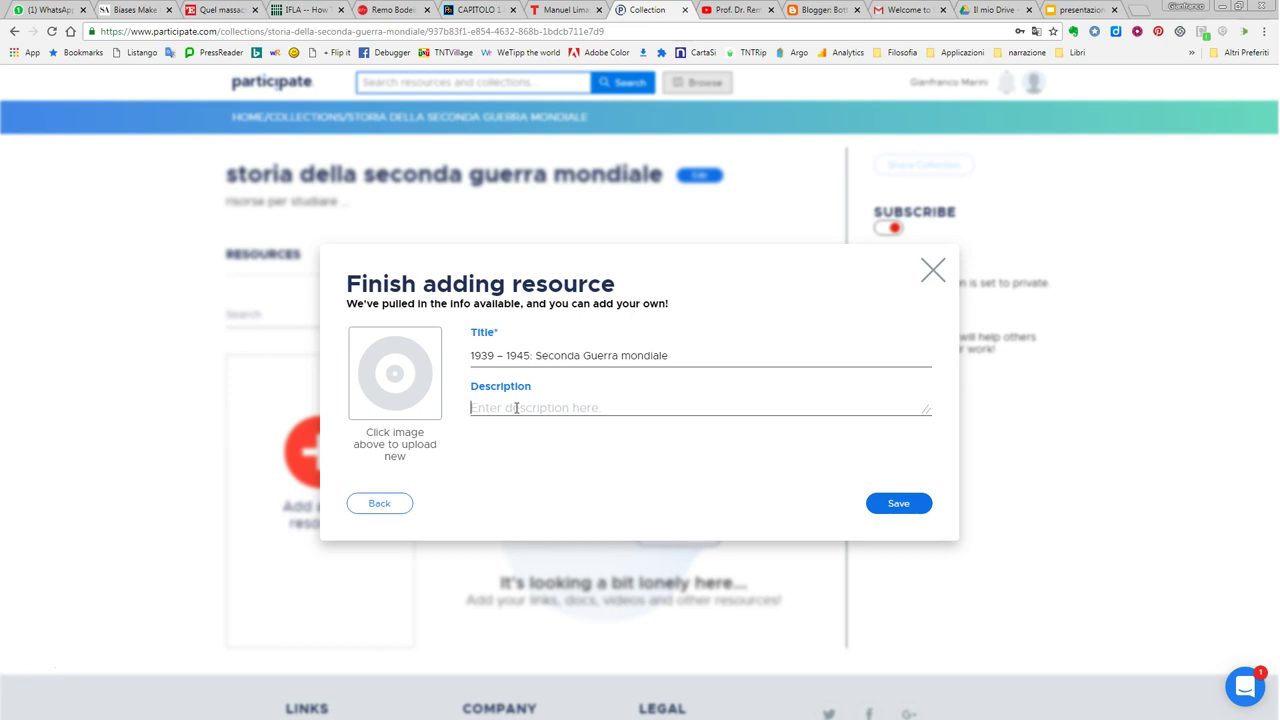
# Describe the Second World War video resource as "osserva e ....." and save it to the collection
pyautogui.write('osserva e ....')
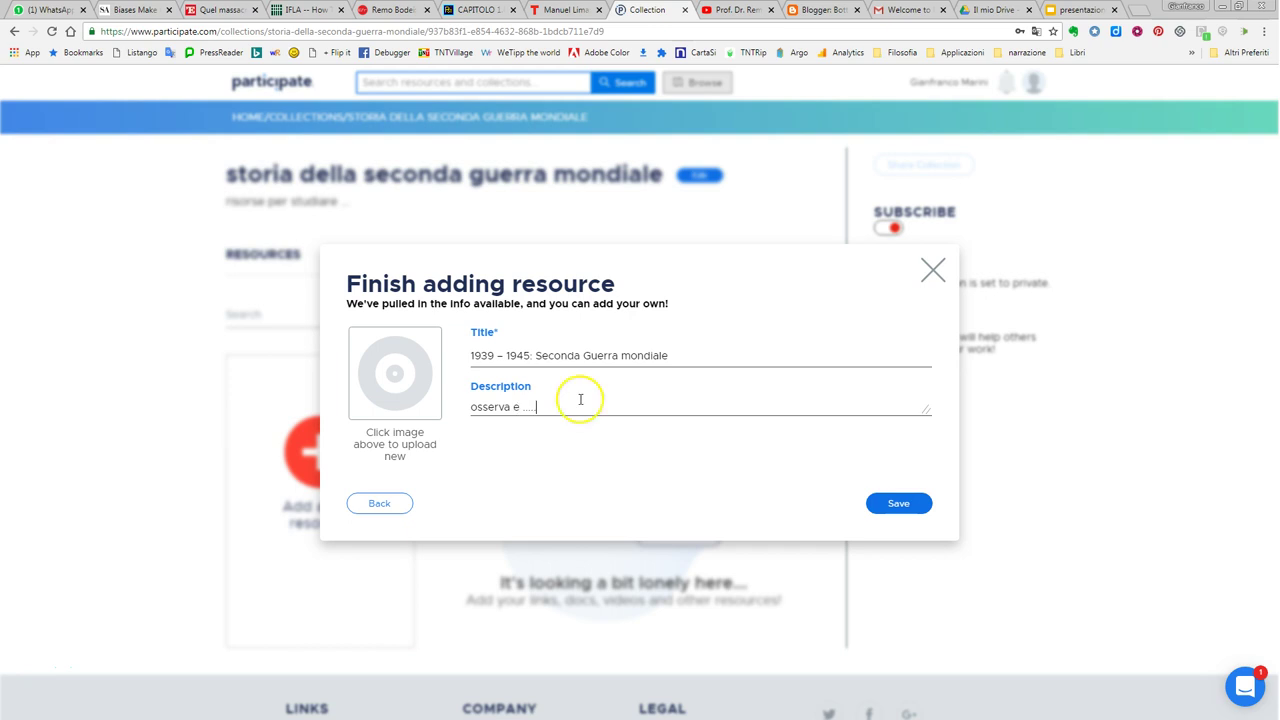
pyautogui.click(890, 505)
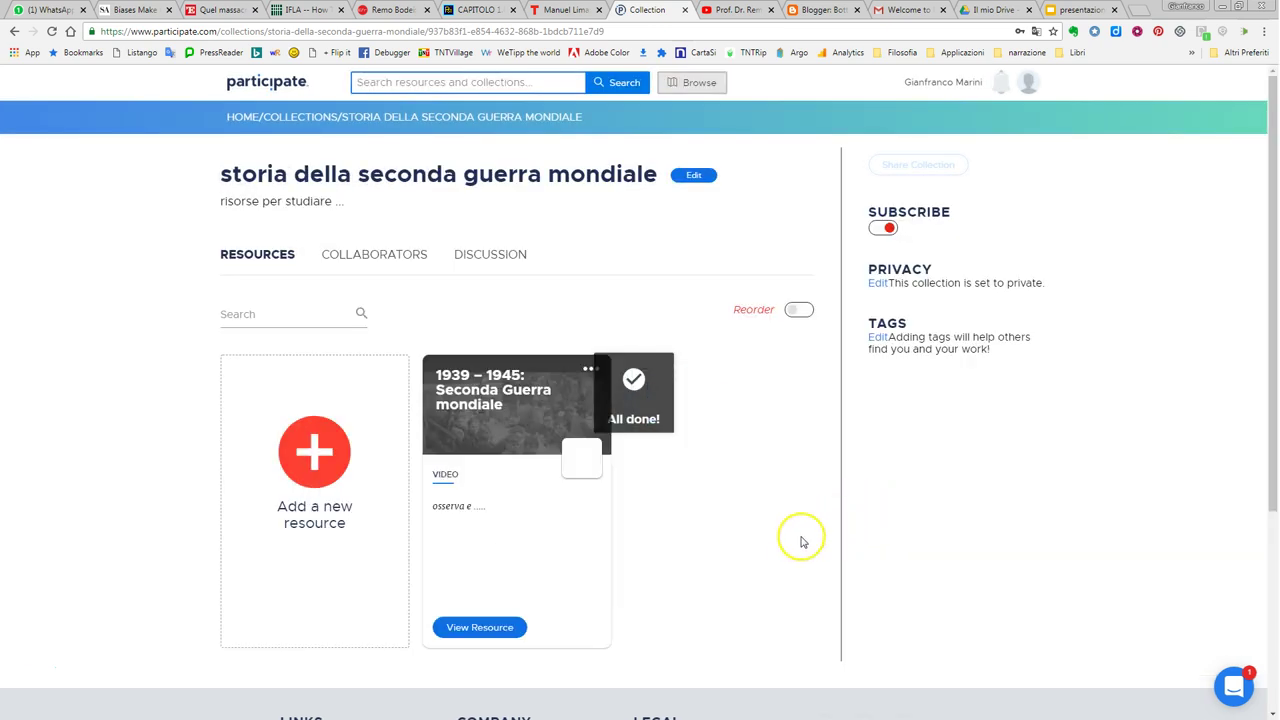
pyautogui.scroll(-3, 800, 542)
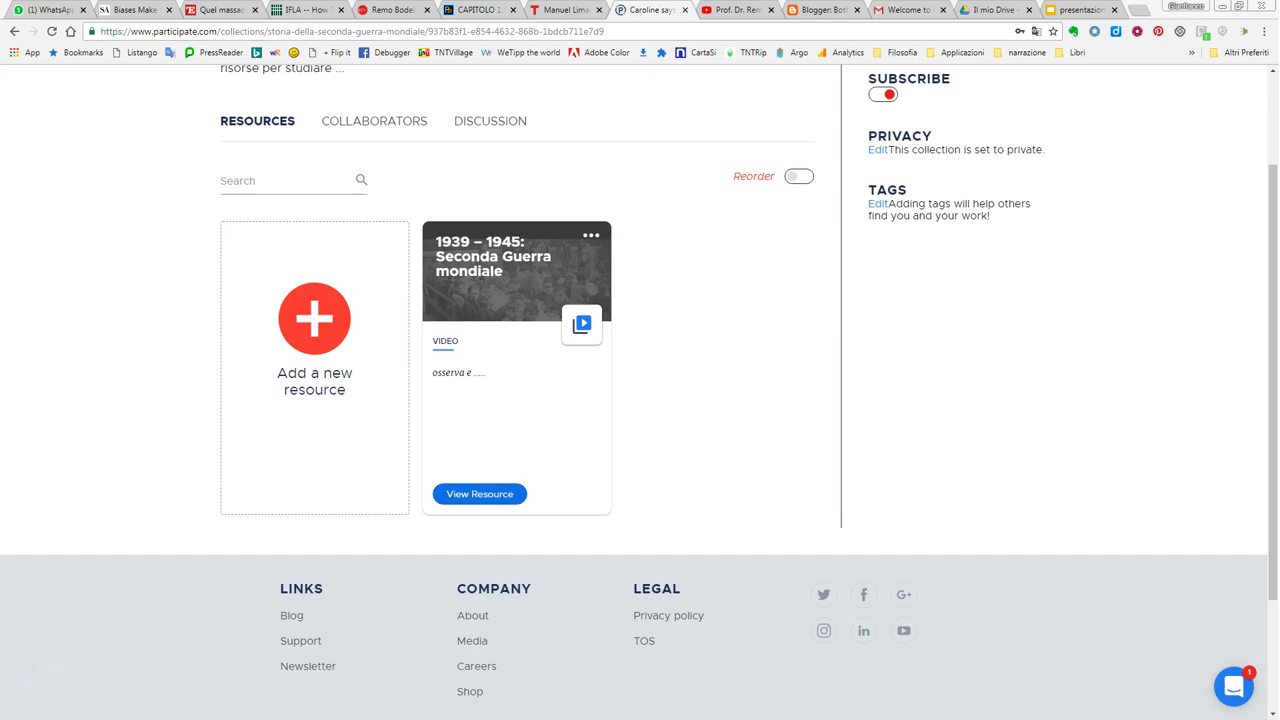
pyautogui.click(343, 366)
pyautogui.click(546, 404)
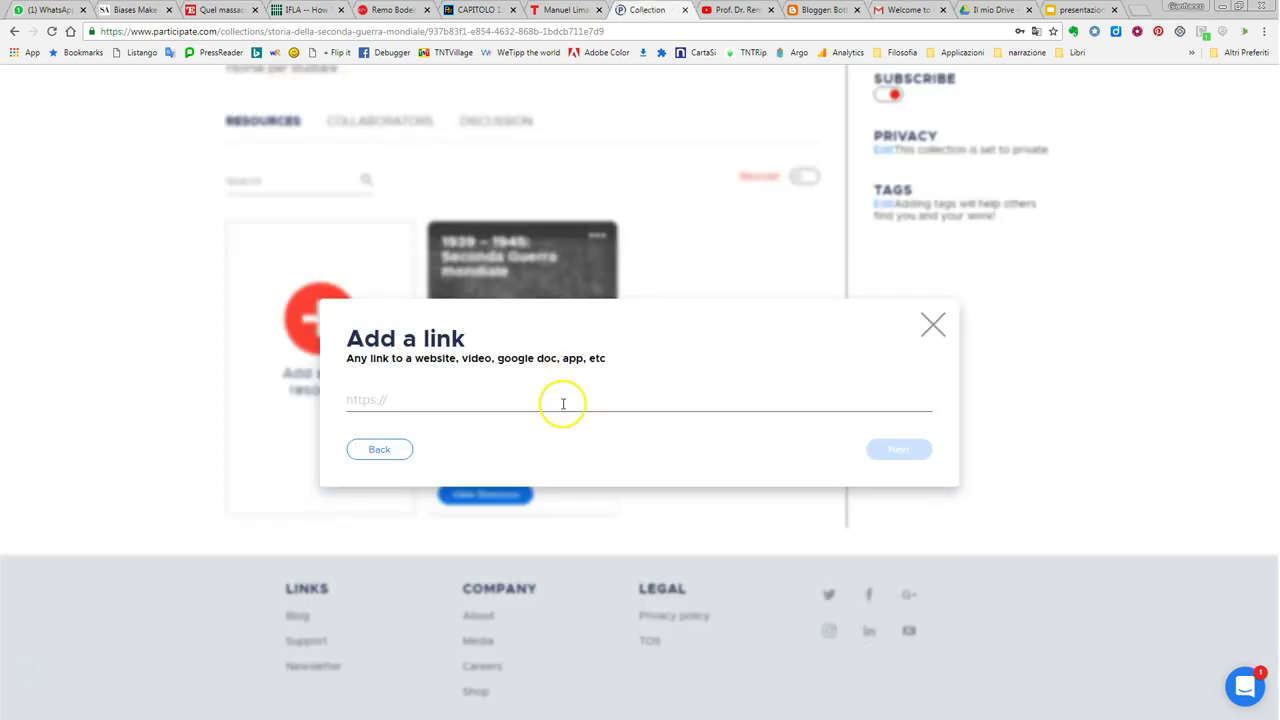
pyautogui.click(401, 400)
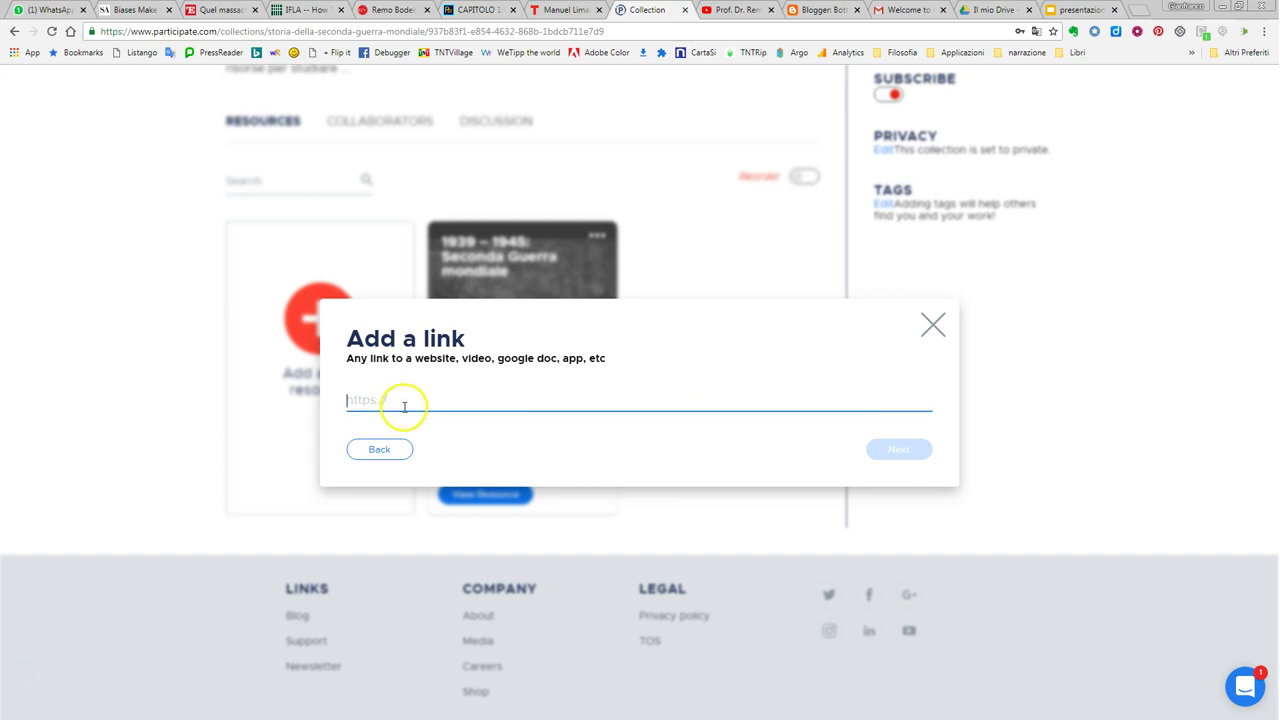
pyautogui.write('http://www.treccani.it/enciclopedia/seconda-guerra-mondiale/')
pyautogui.click(901, 449)
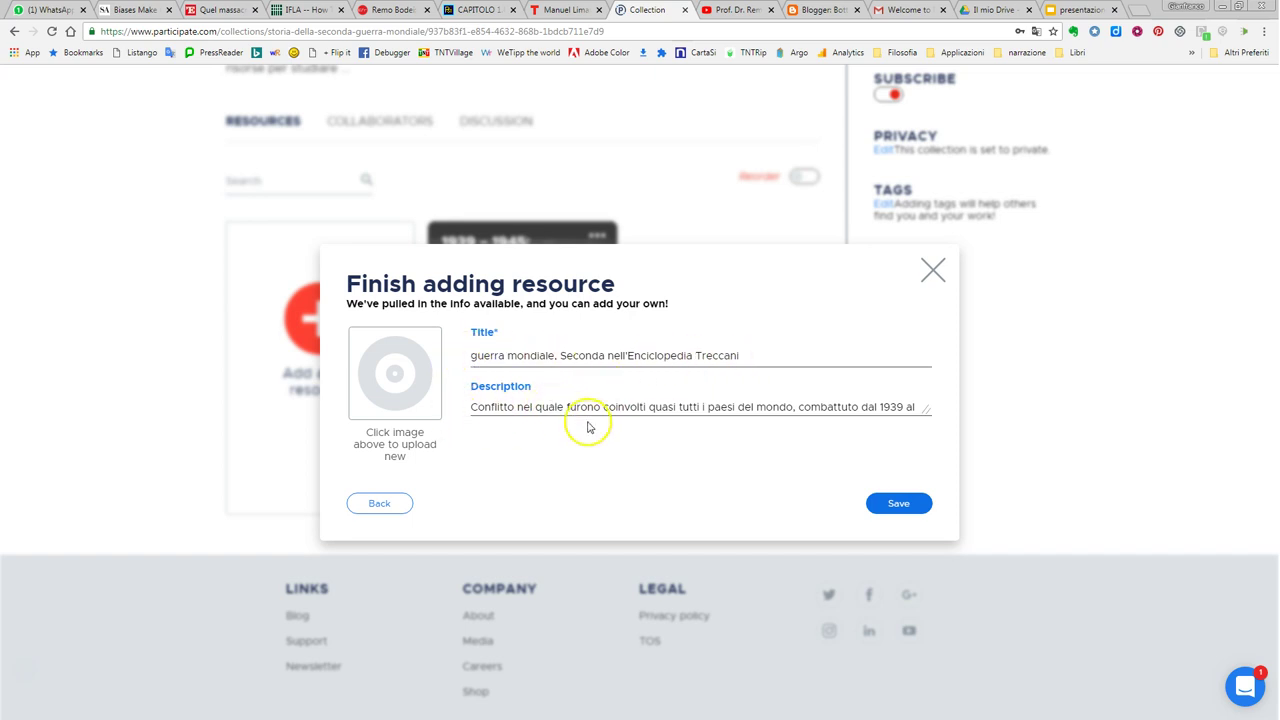
pyautogui.click(921, 505)
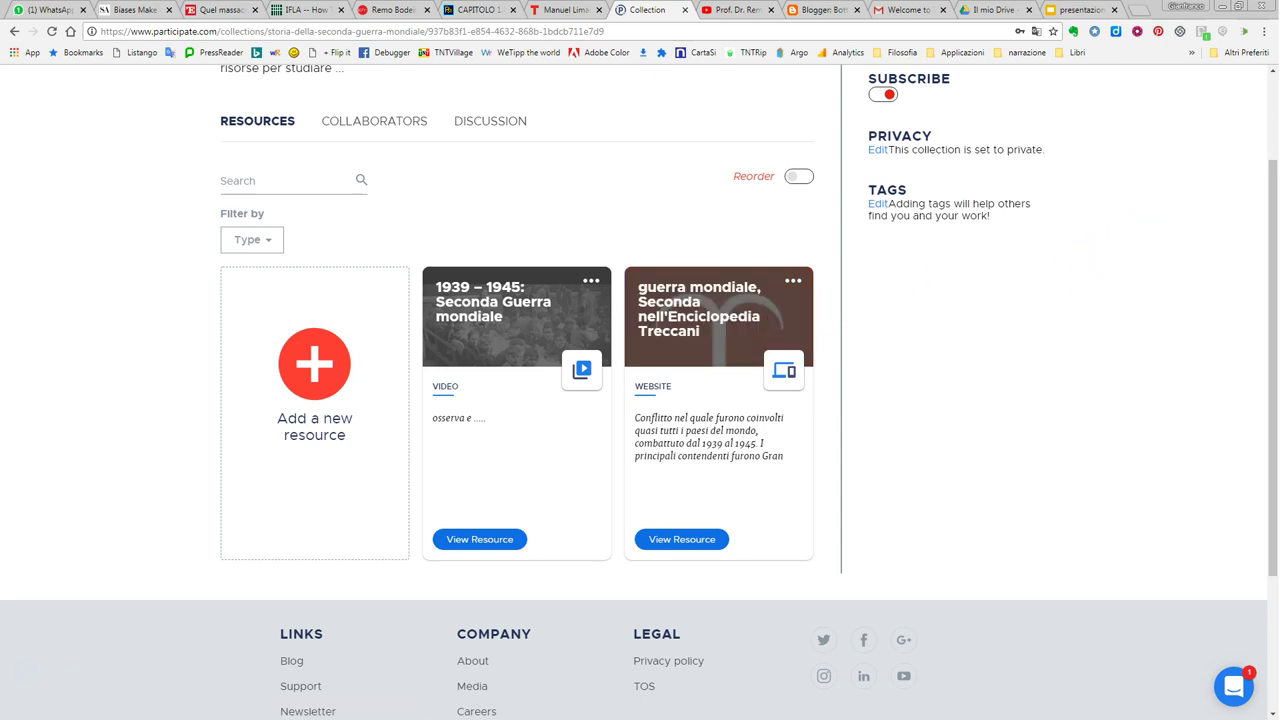
# Upload Second_world_war_europe_1941-1942_map_it.gif from the temp folder as a new resource and continue to its title and description details
pyautogui.click(314, 360)
pyautogui.click(720, 412)
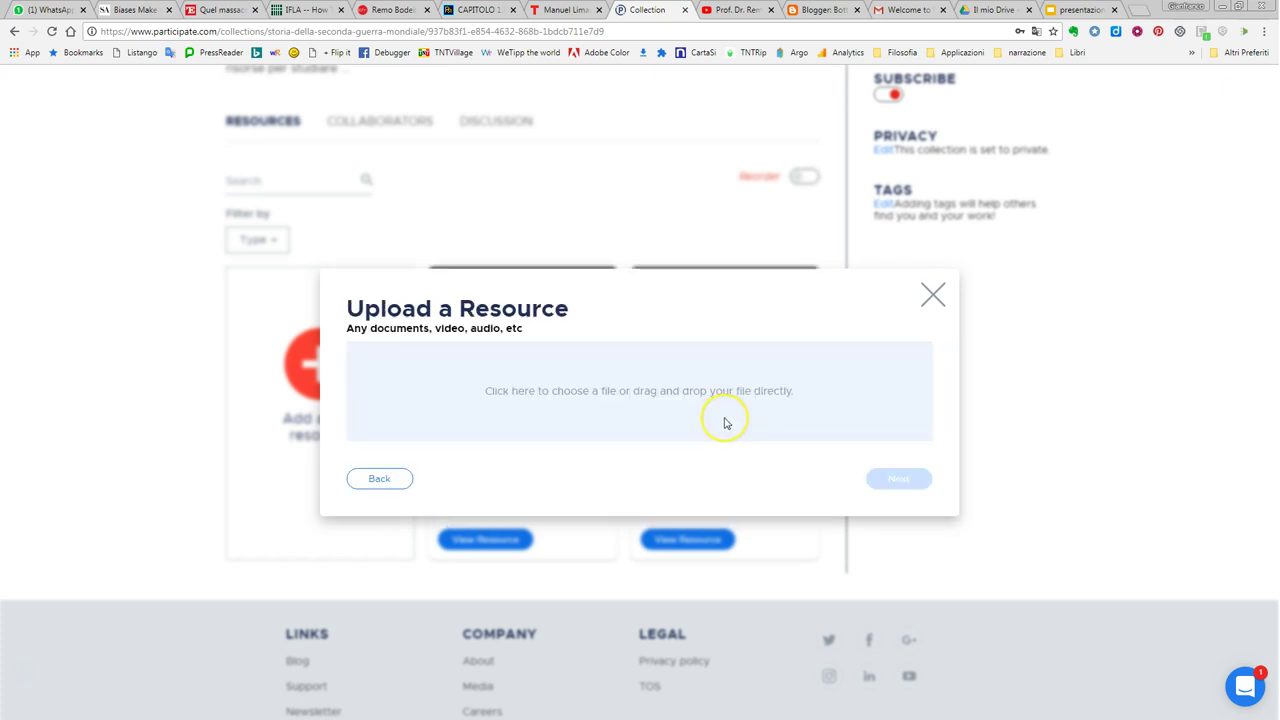
pyautogui.click(705, 413)
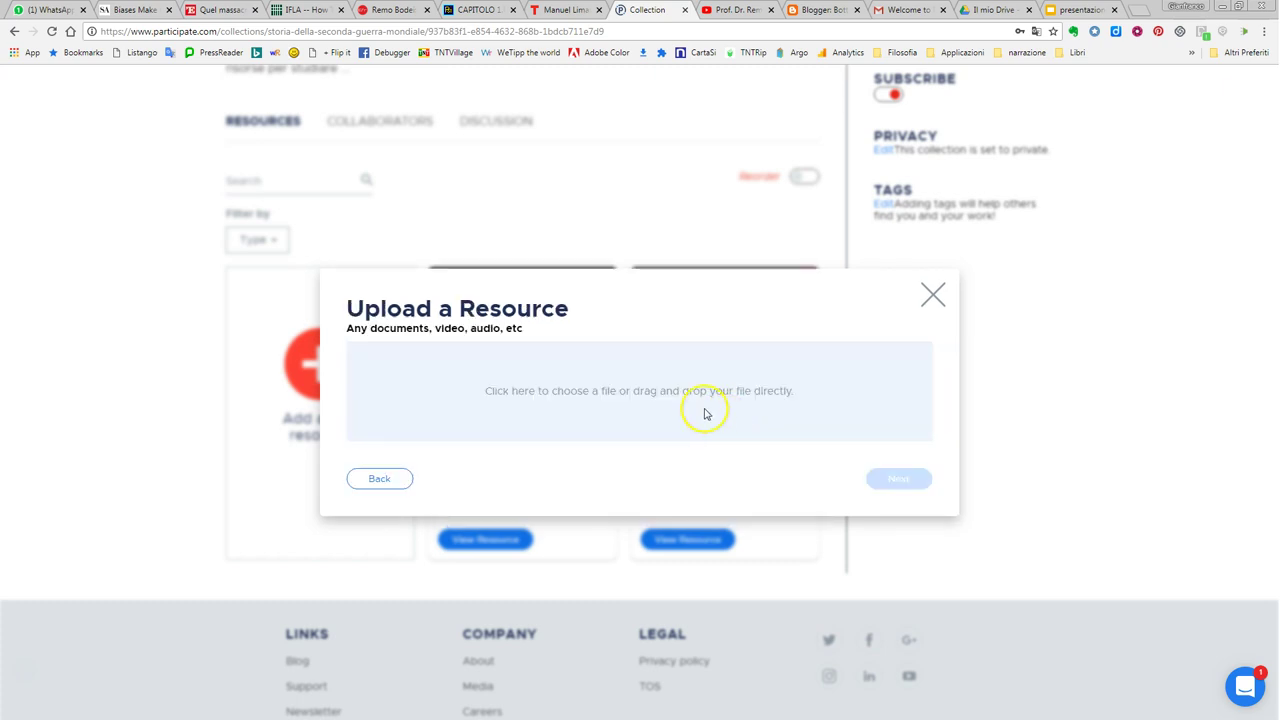
pyautogui.click(523, 396)
pyautogui.click(621, 200)
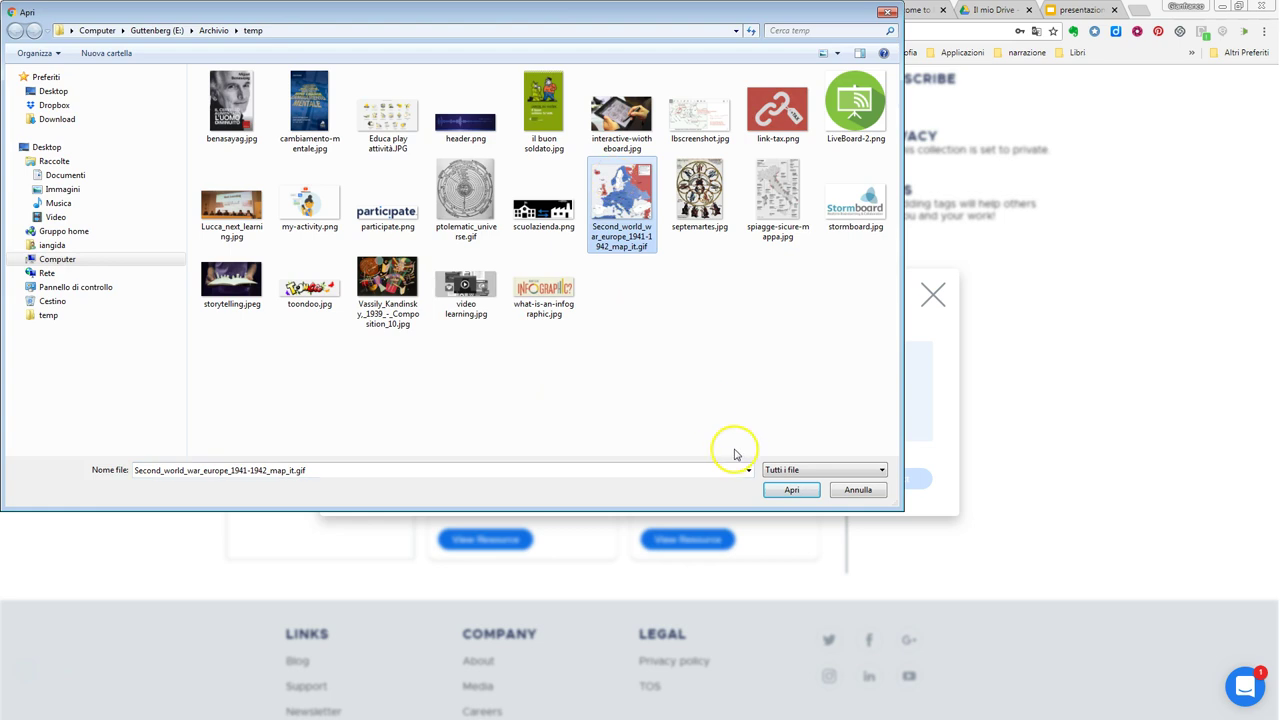
pyautogui.click(785, 489)
pyautogui.click(898, 488)
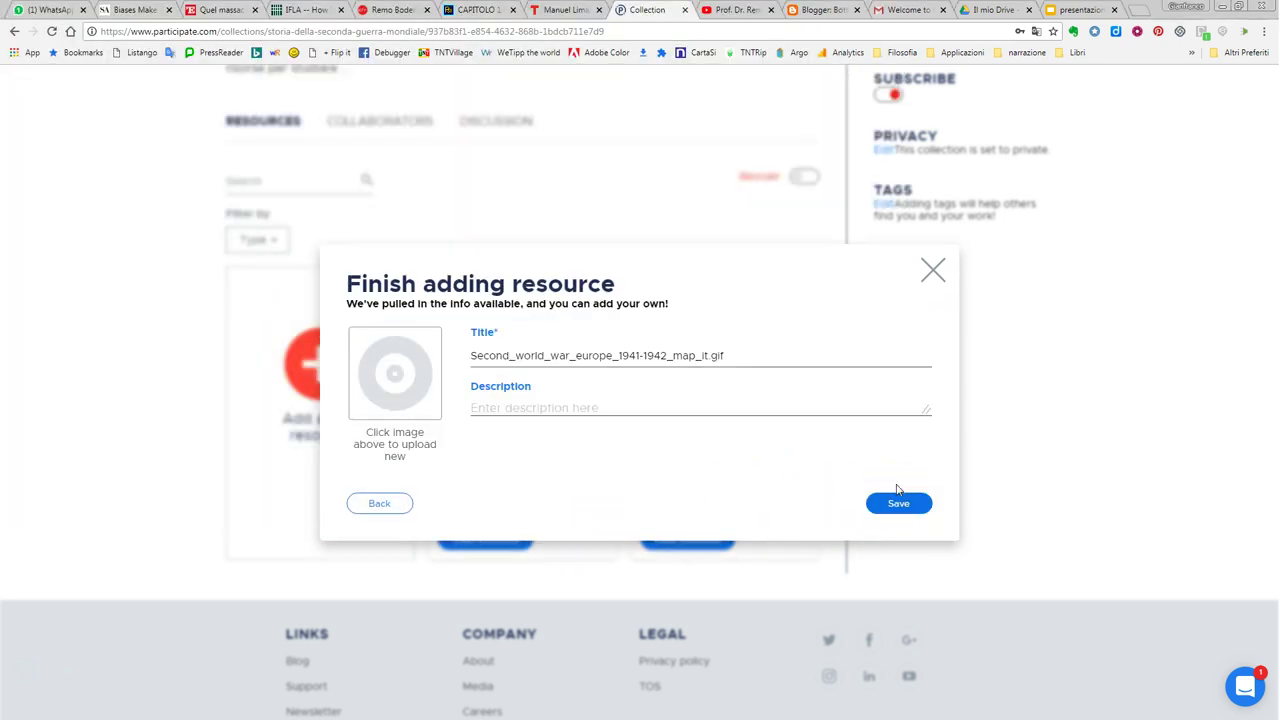
# Describe the uploaded map resource as "cartina della seconda" and save it
pyautogui.click(502, 408)
pyautogui.write('cartina della seconda')
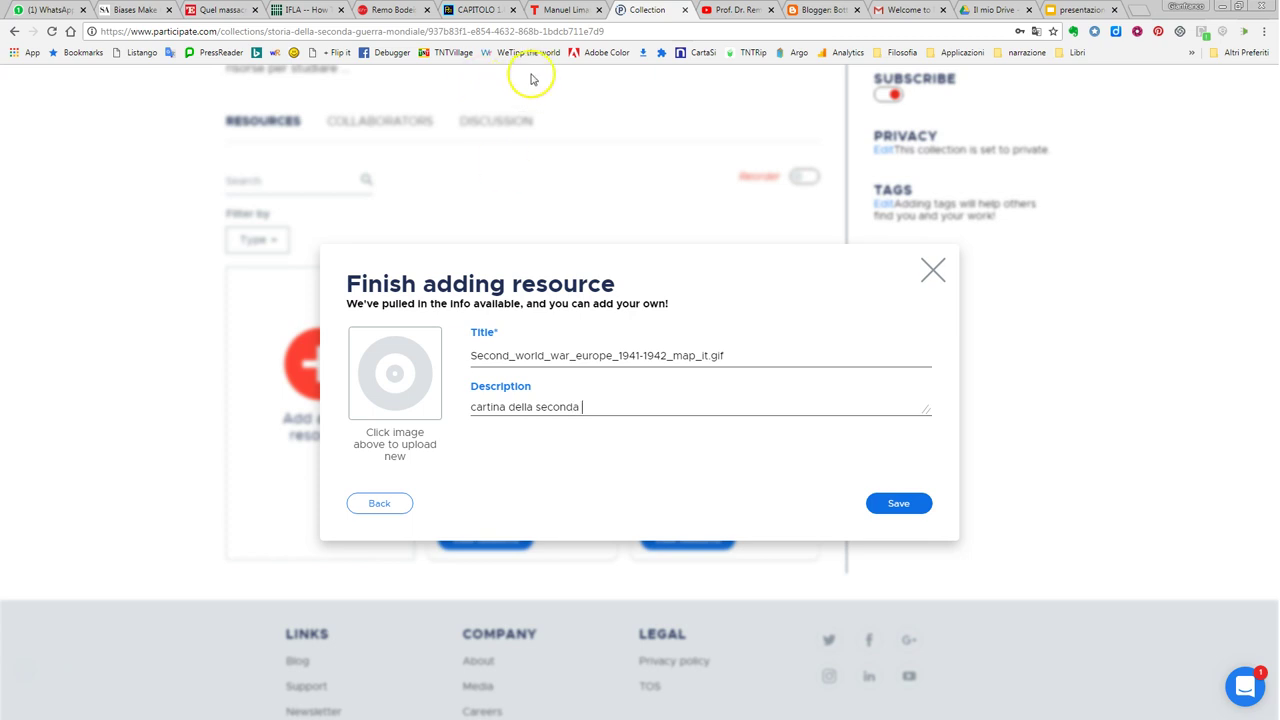
pyautogui.click(893, 502)
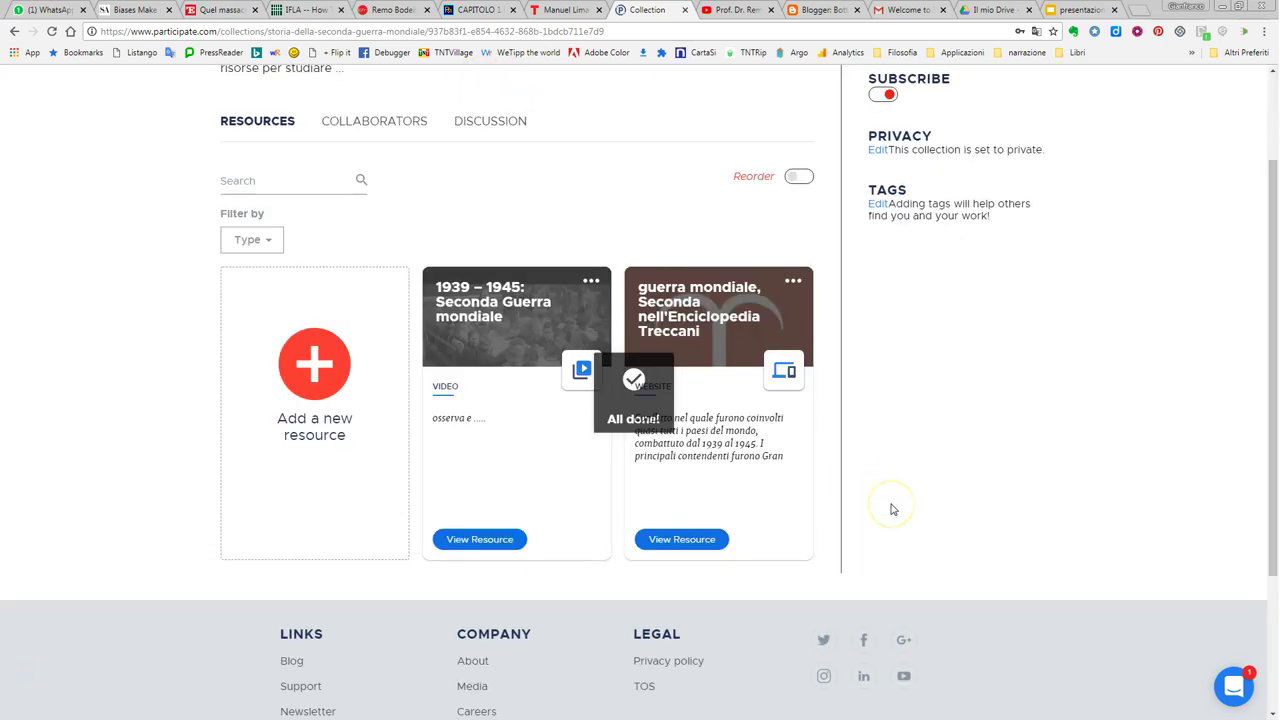
# Reorder the collection's resources so the map file comes first, and leave reorder mode
pyautogui.scroll(-1, 843, 502)
pyautogui.scroll(-1, 828, 517)
pyautogui.scroll(1, 826, 517)
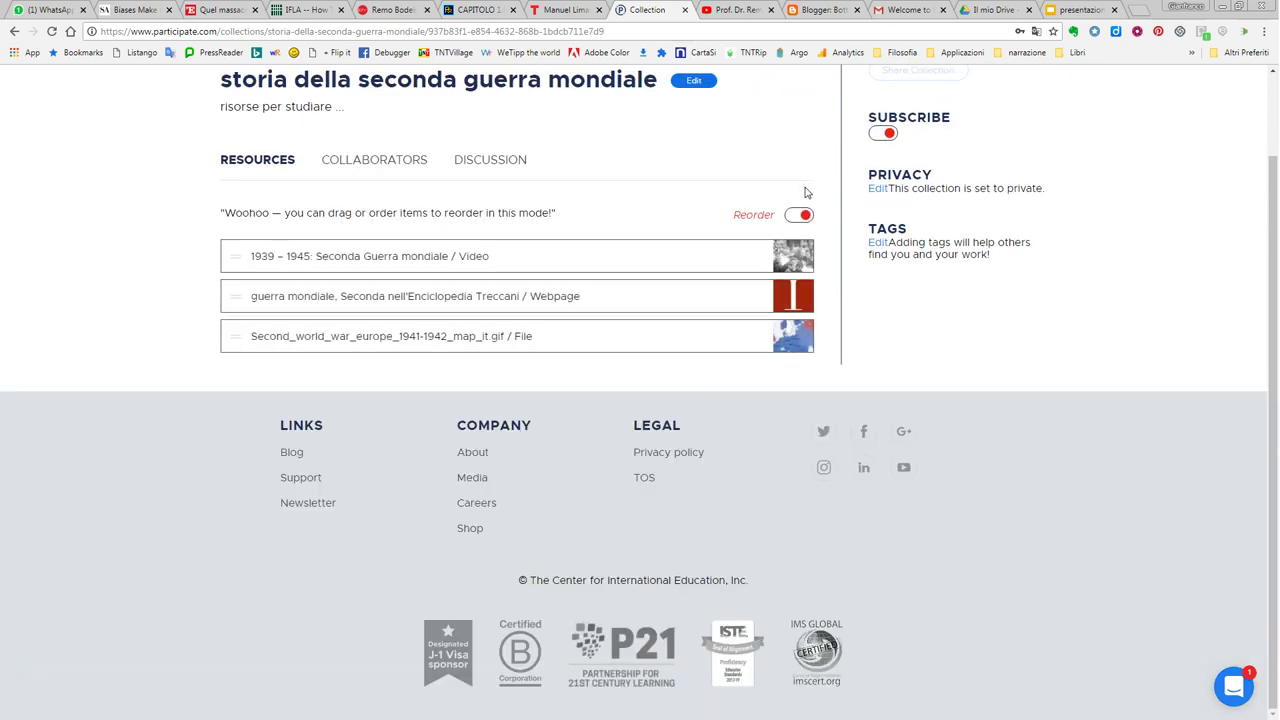
pyautogui.moveTo(320, 250); pyautogui.dragTo(233, 280)
pyautogui.moveTo(237, 337); pyautogui.dragTo(230, 251)
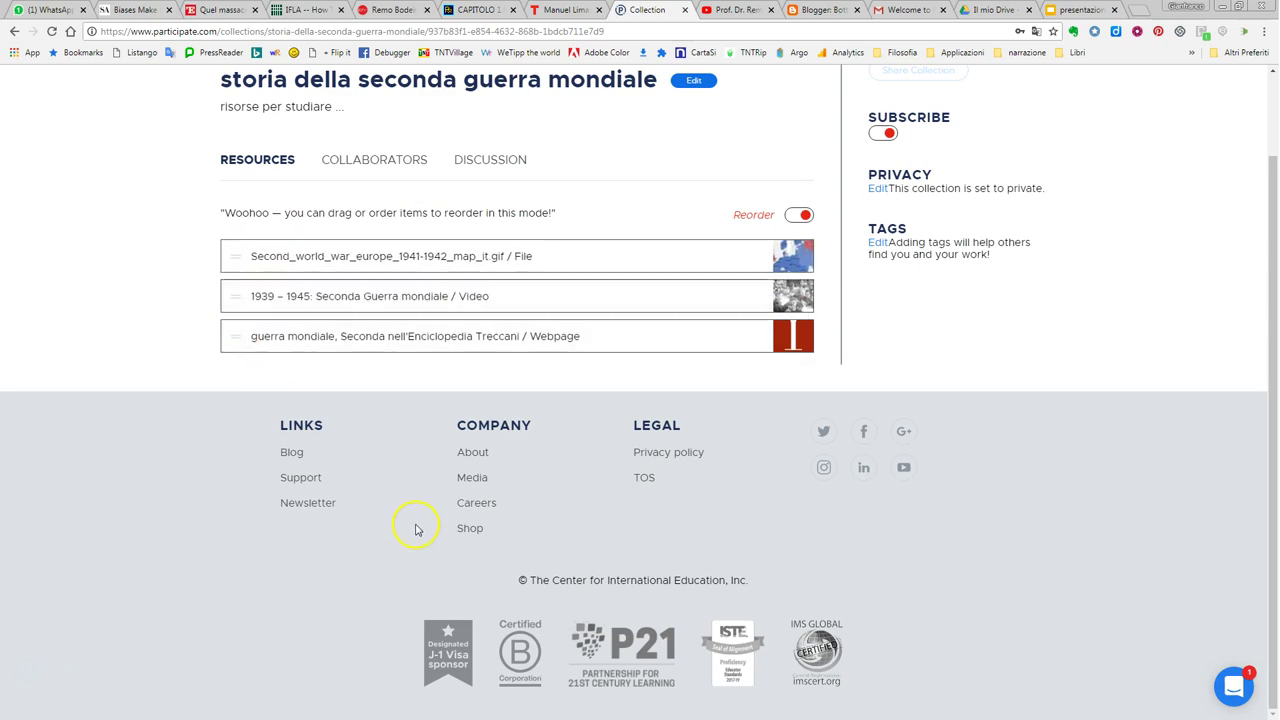
pyautogui.click(794, 219)
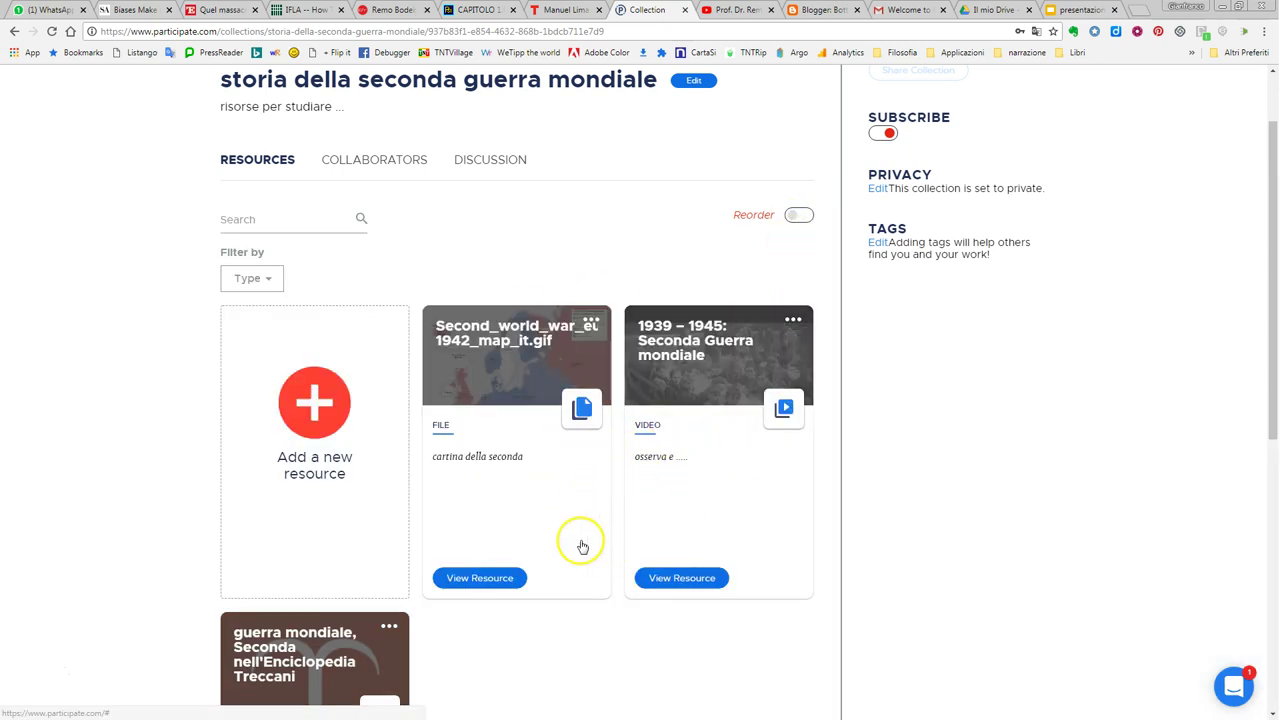
# View the map resource's editable title and description, and close its editing form without saving changes
pyautogui.click(592, 322)
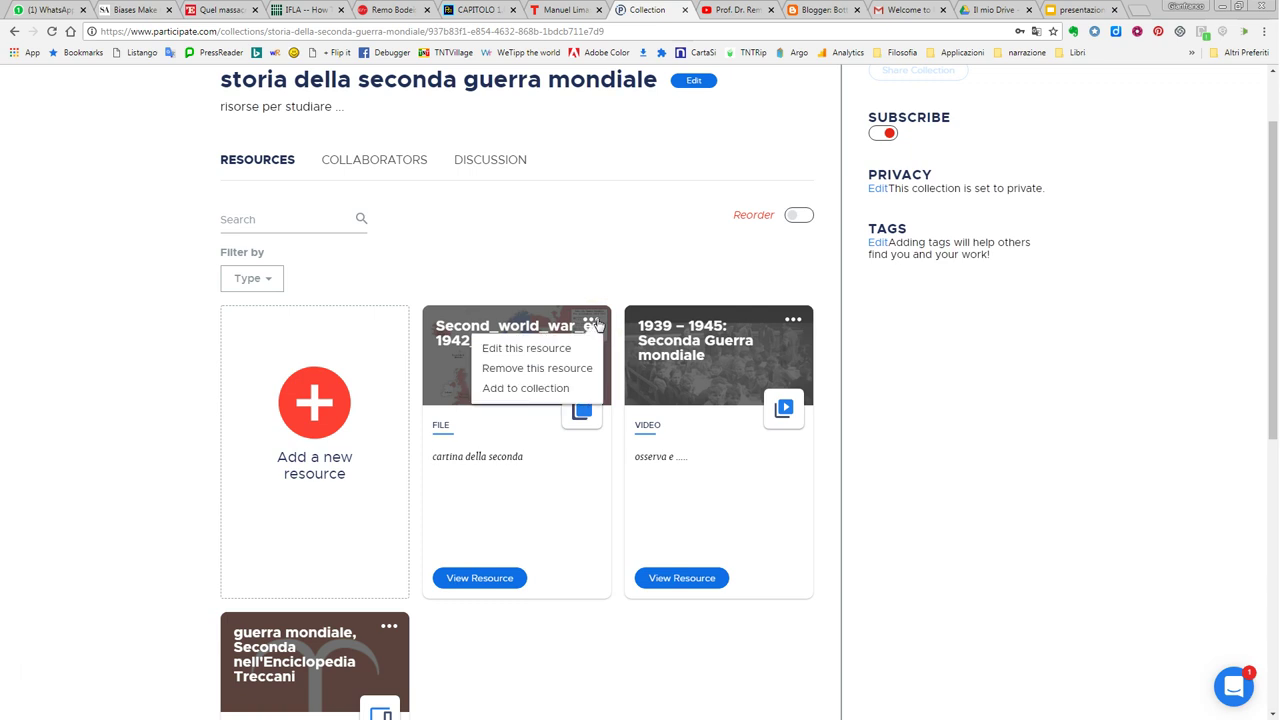
pyautogui.click(508, 354)
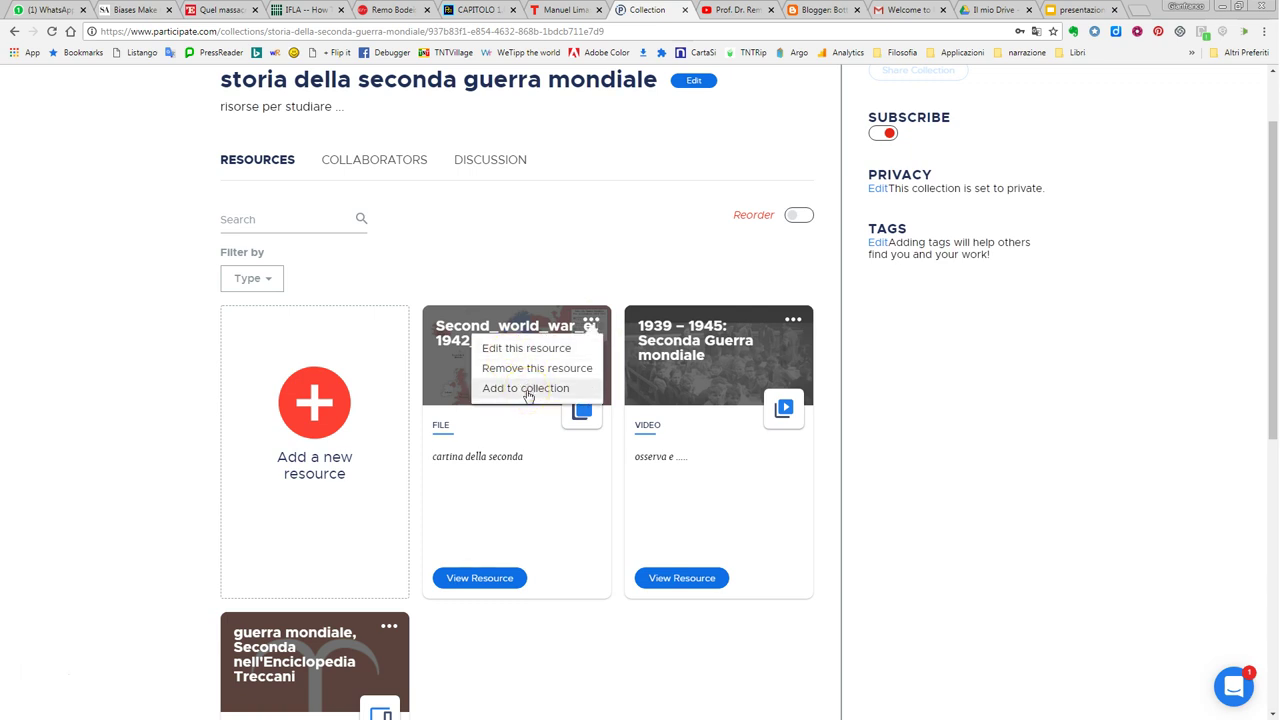
pyautogui.click(522, 356)
pyautogui.click(522, 358)
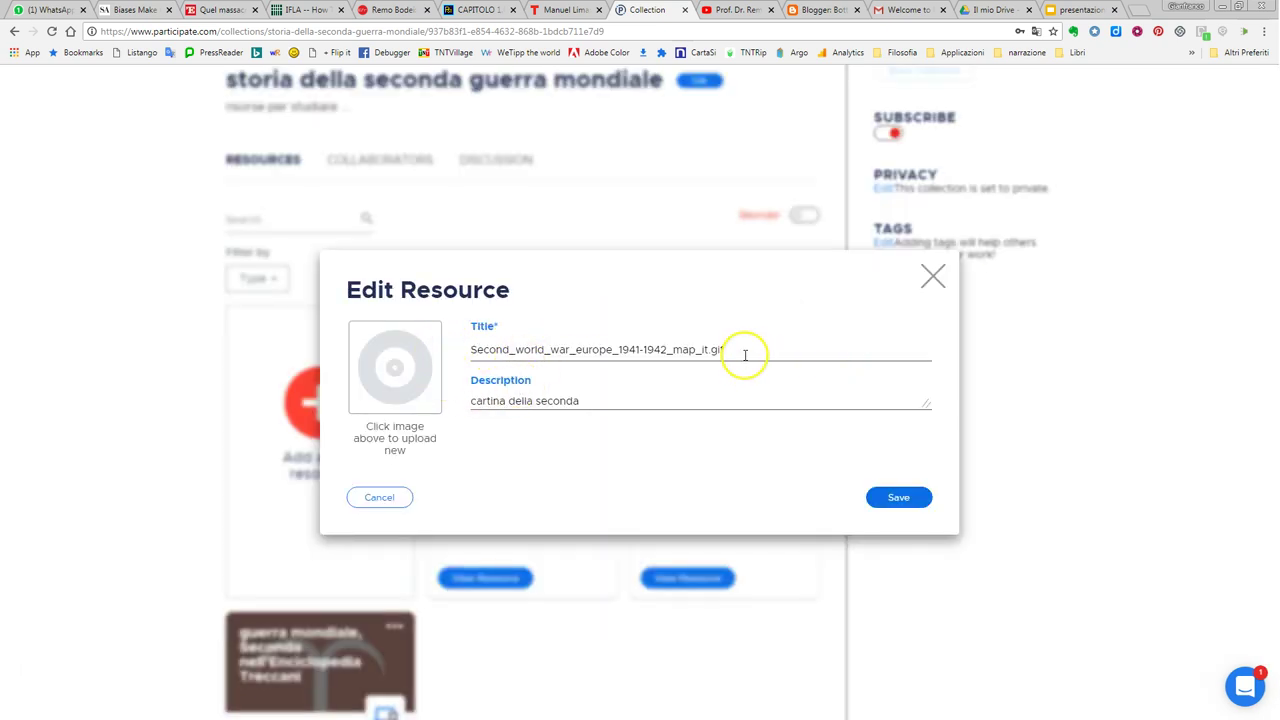
pyautogui.moveTo(743, 349); pyautogui.dragTo(474, 346)
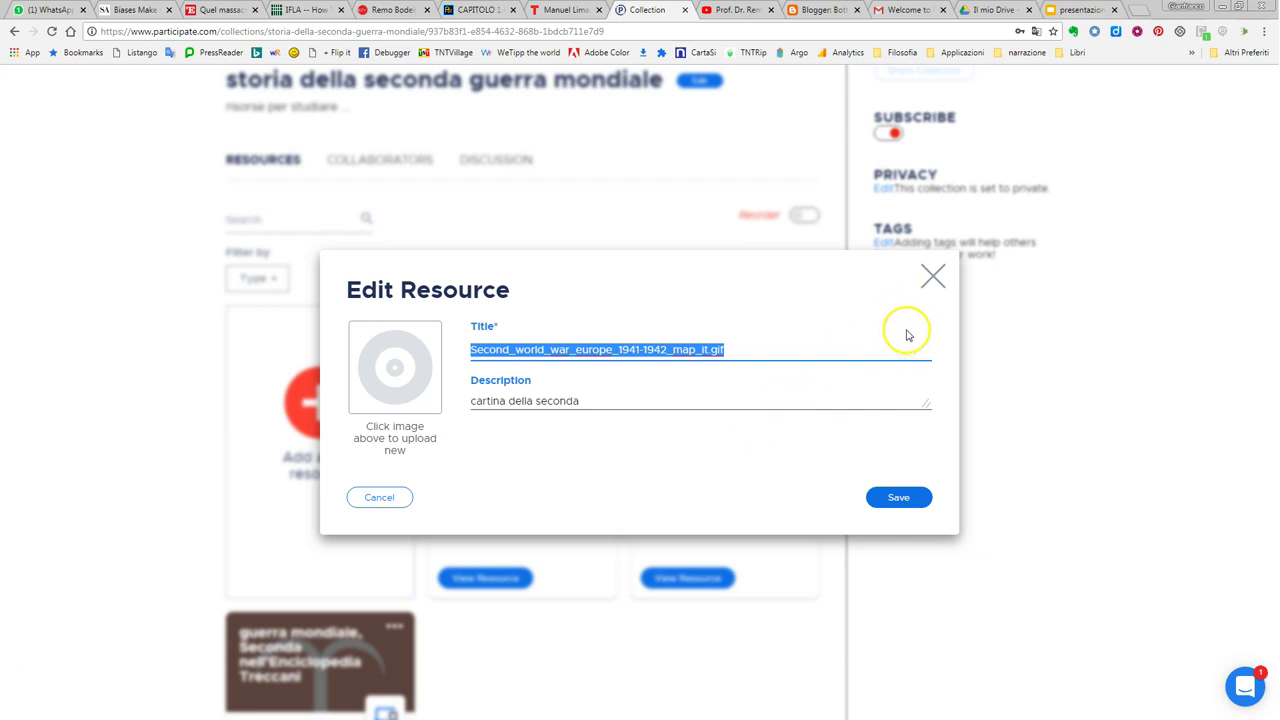
pyautogui.click(928, 282)
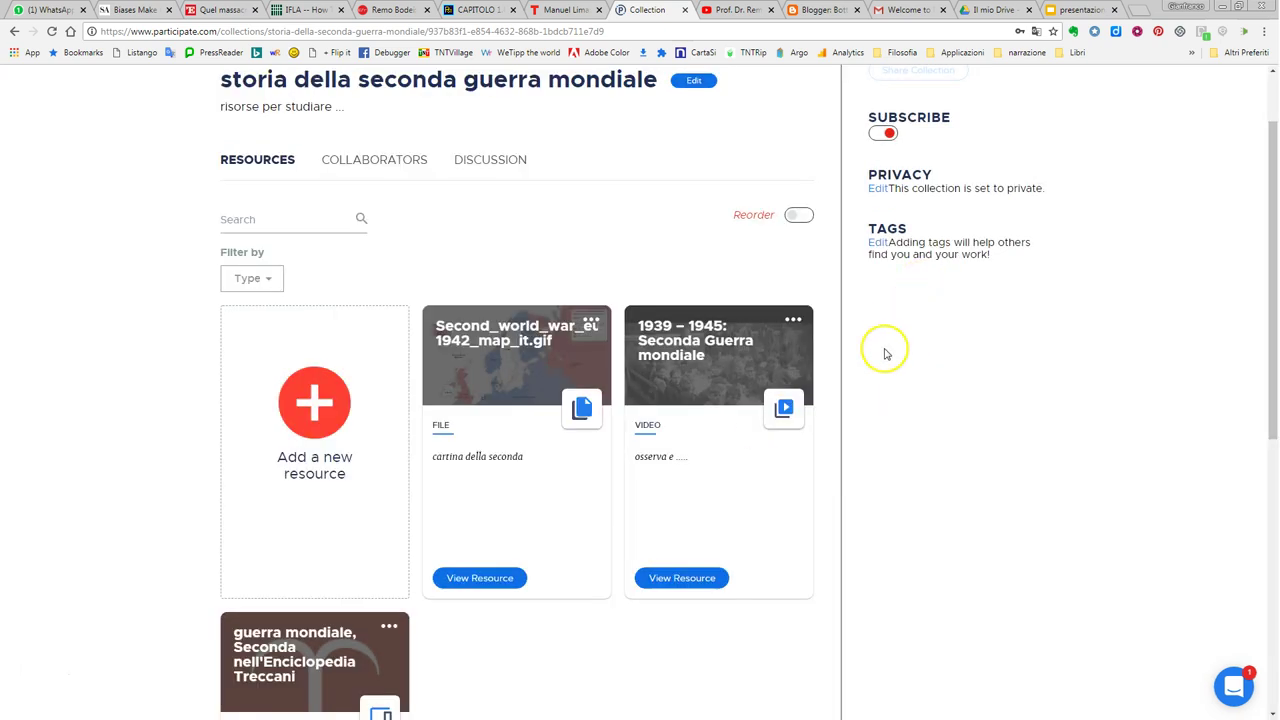
# Open the management of the collection's collaborators, search users for "a" and browse the suggestions
pyautogui.scroll(1, 748, 543)
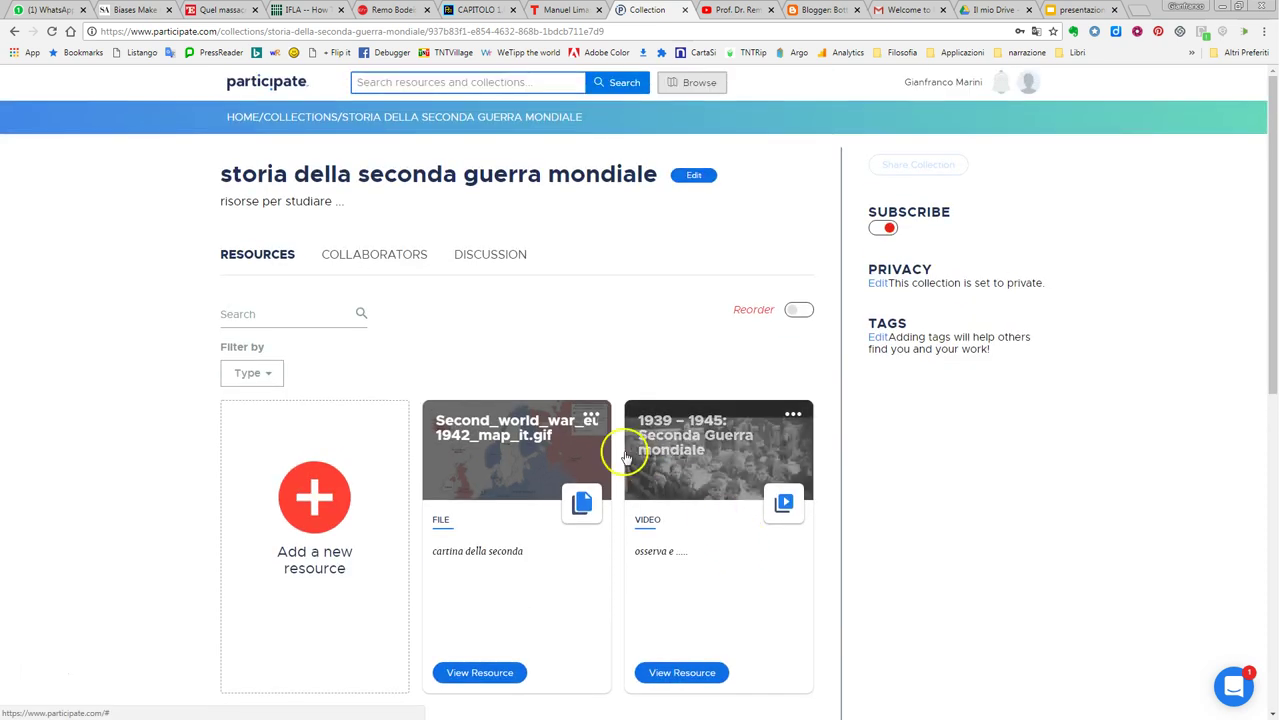
pyautogui.click(387, 262)
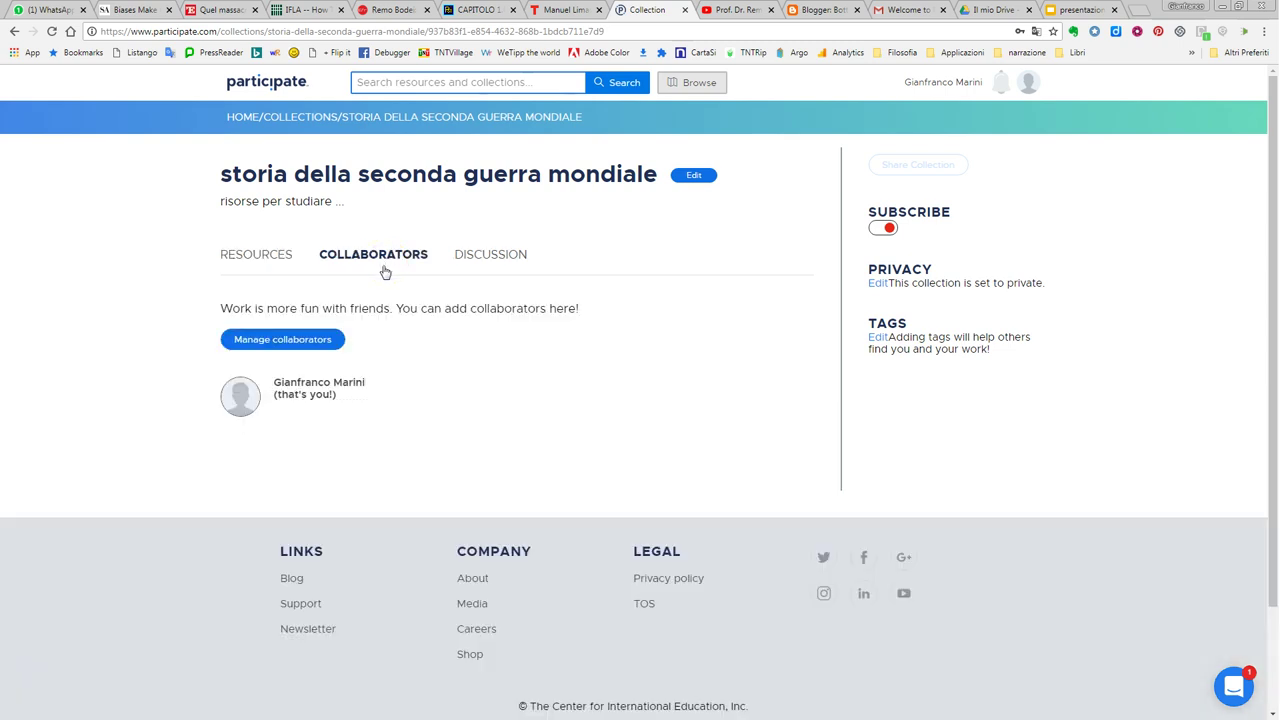
pyautogui.click(318, 348)
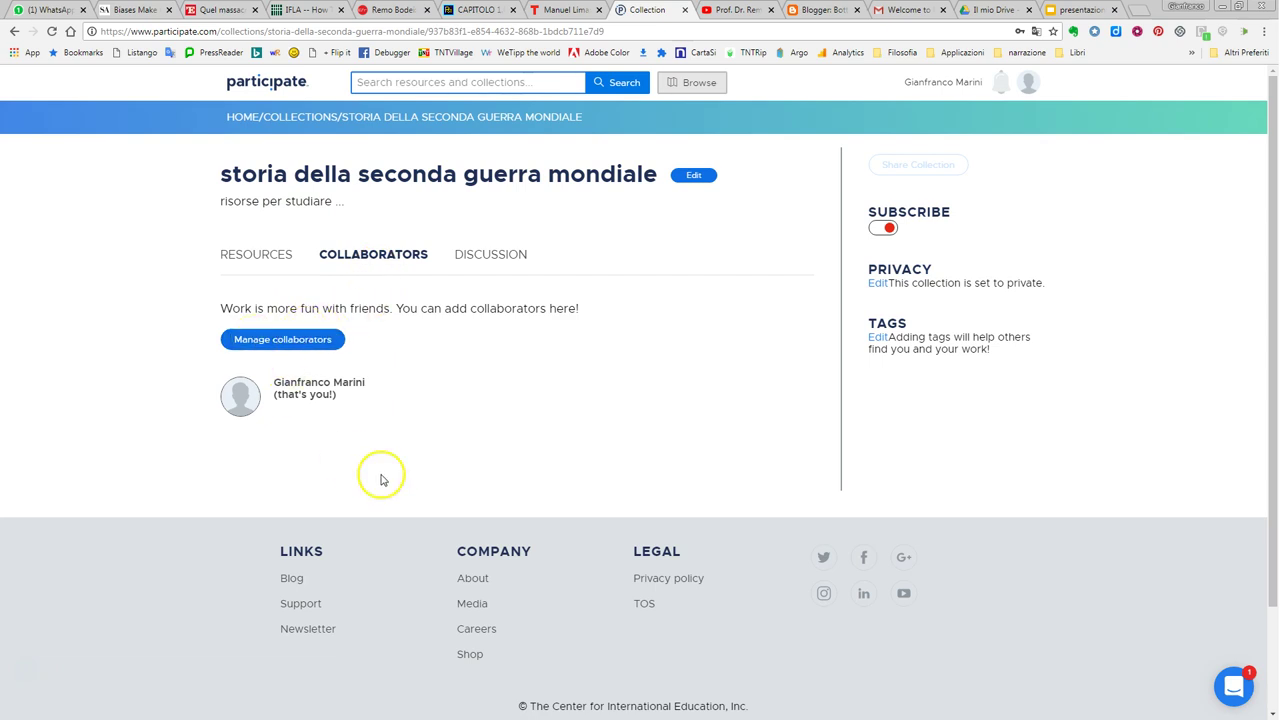
pyautogui.click(284, 346)
pyautogui.click(397, 302)
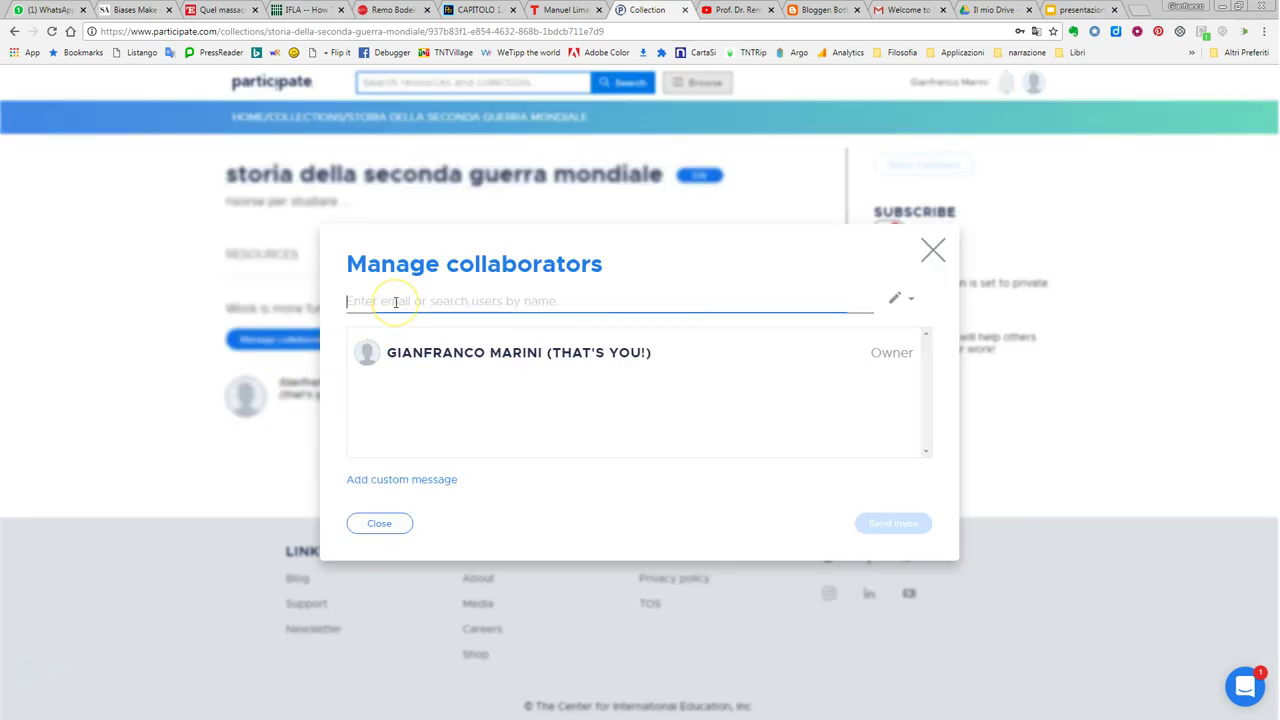
pyautogui.write('a')
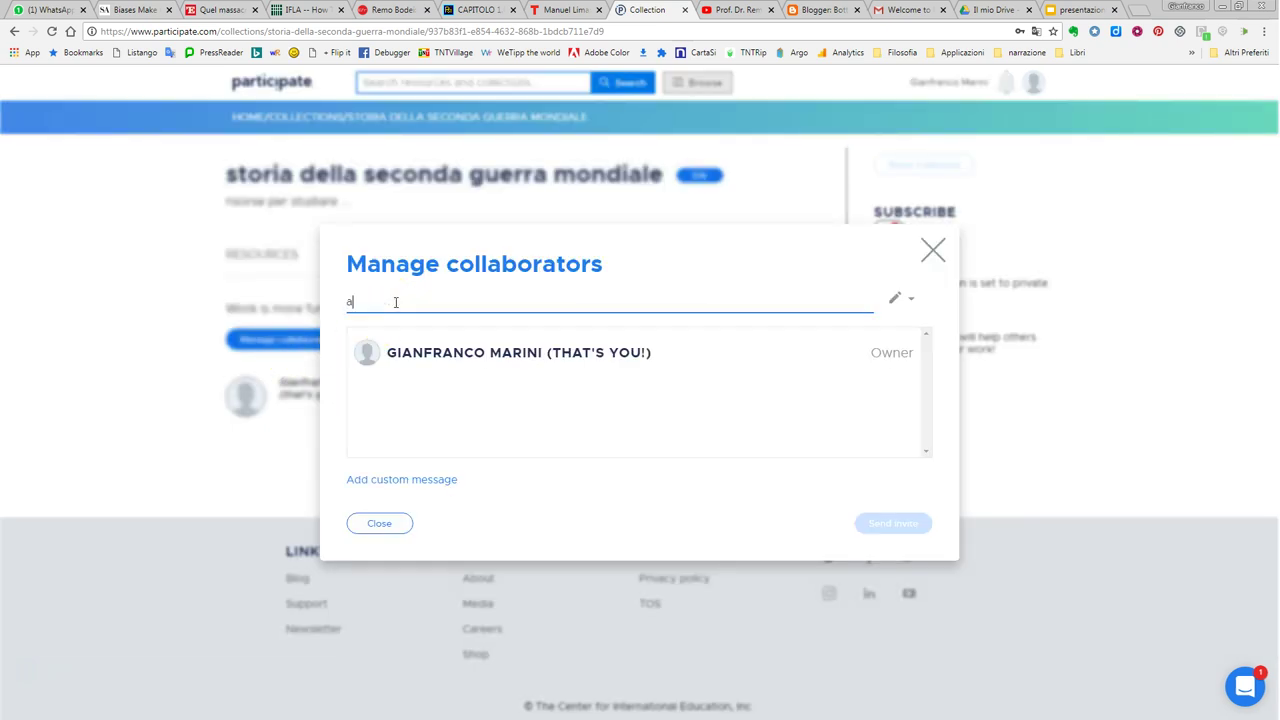
pyautogui.scroll(-1, 411, 341)
pyautogui.scroll(-2, 450, 430)
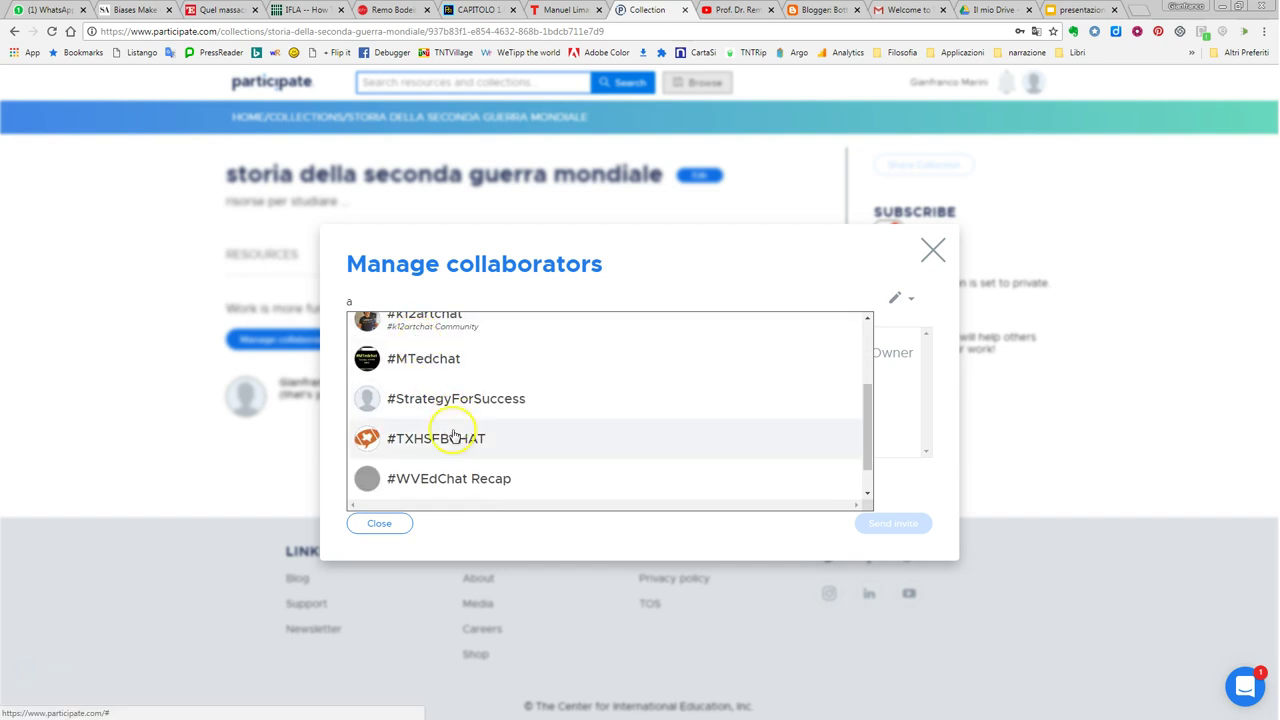
pyautogui.scroll(3, 440, 420)
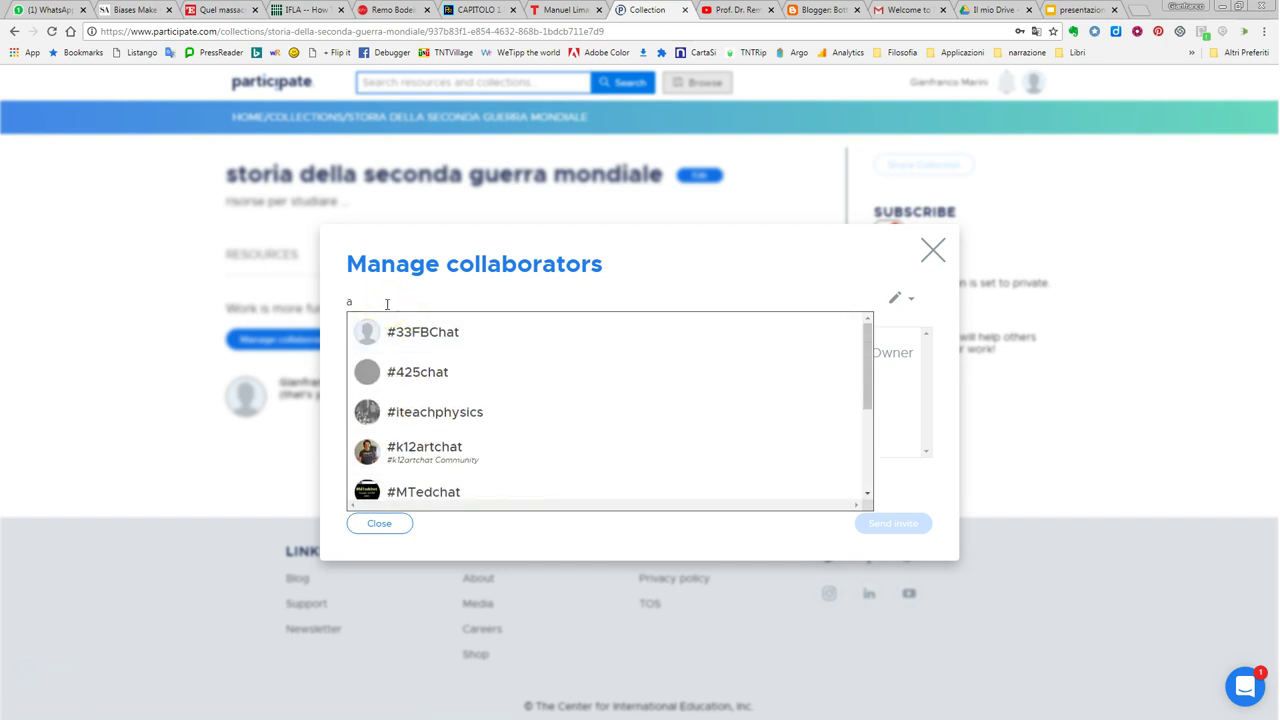
# Try selecting #425chat as a collaborator to invite, remove it from the invitees and close the collaborator management
pyautogui.click(390, 384)
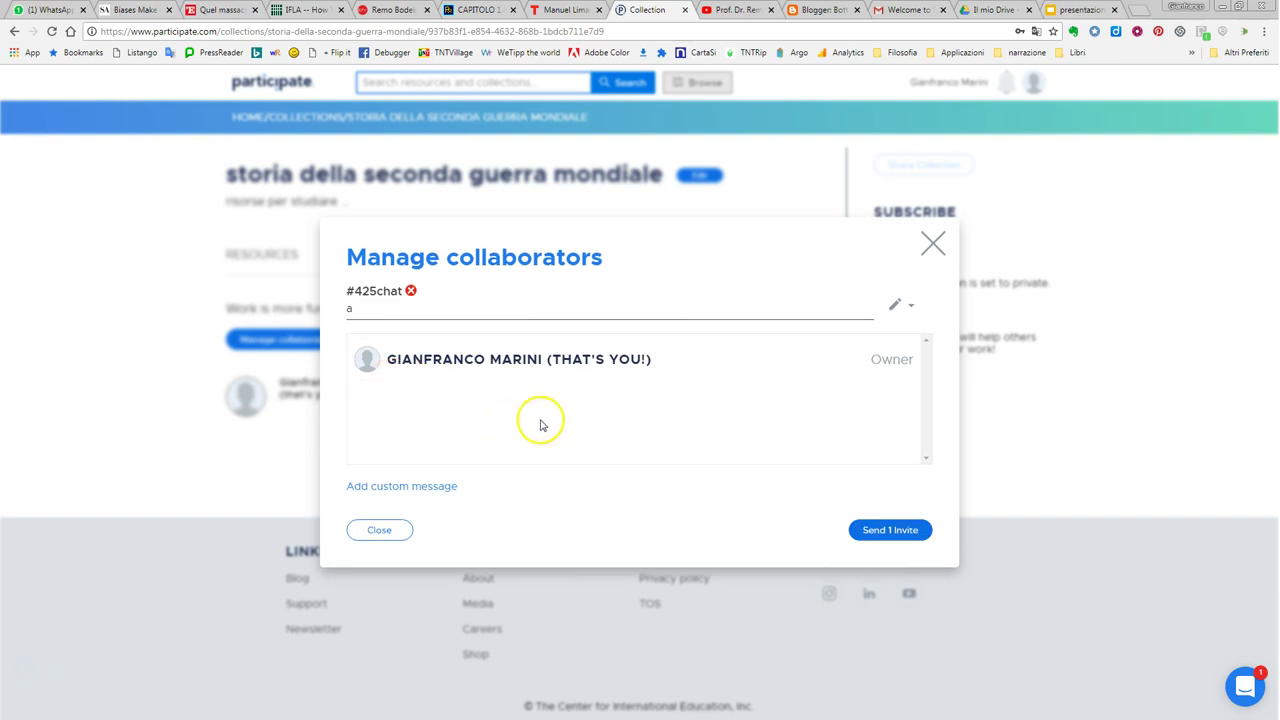
pyautogui.click(876, 540)
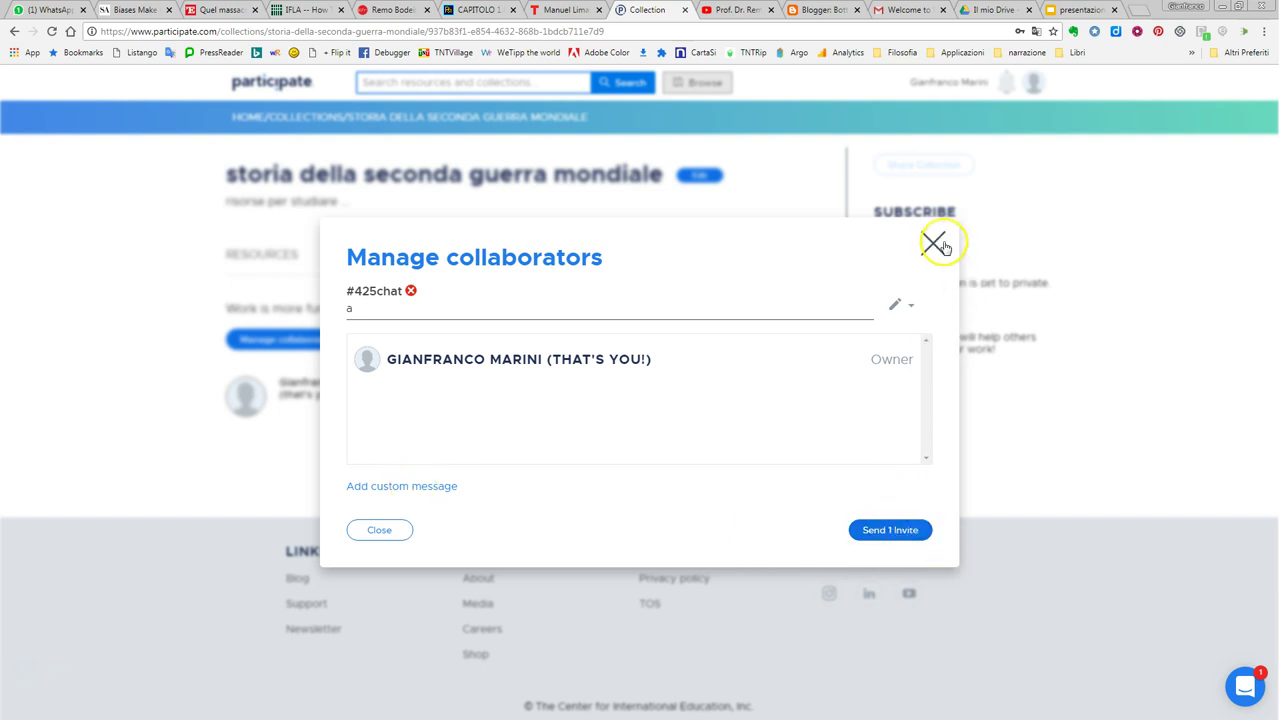
pyautogui.click(410, 291)
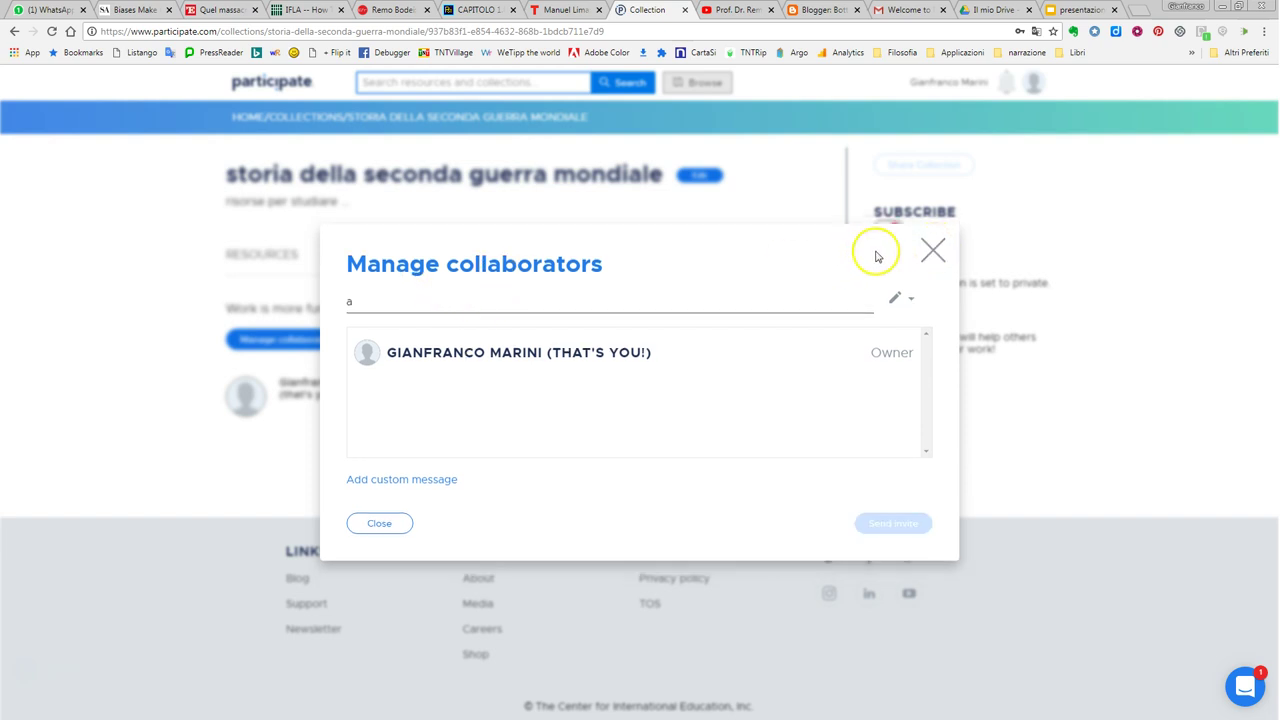
pyautogui.click(933, 251)
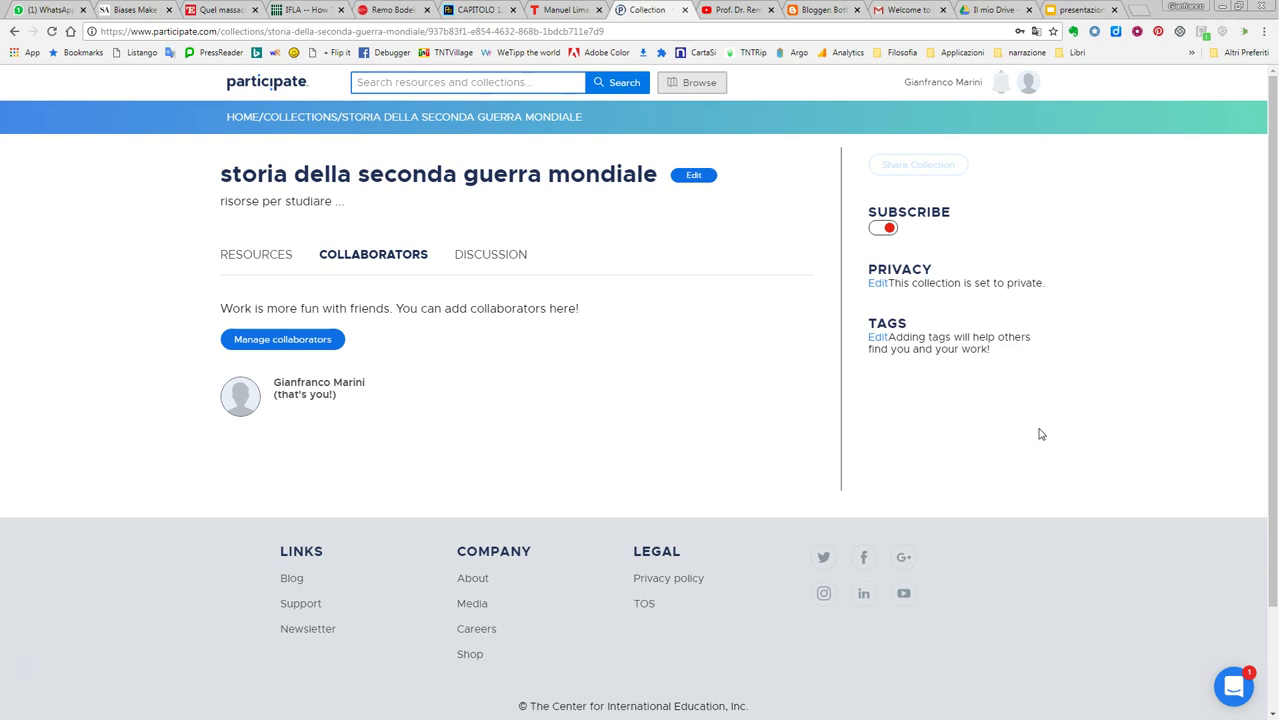
# View the collection's discussion area, and inspect its privacy options without changing them
pyautogui.click(505, 255)
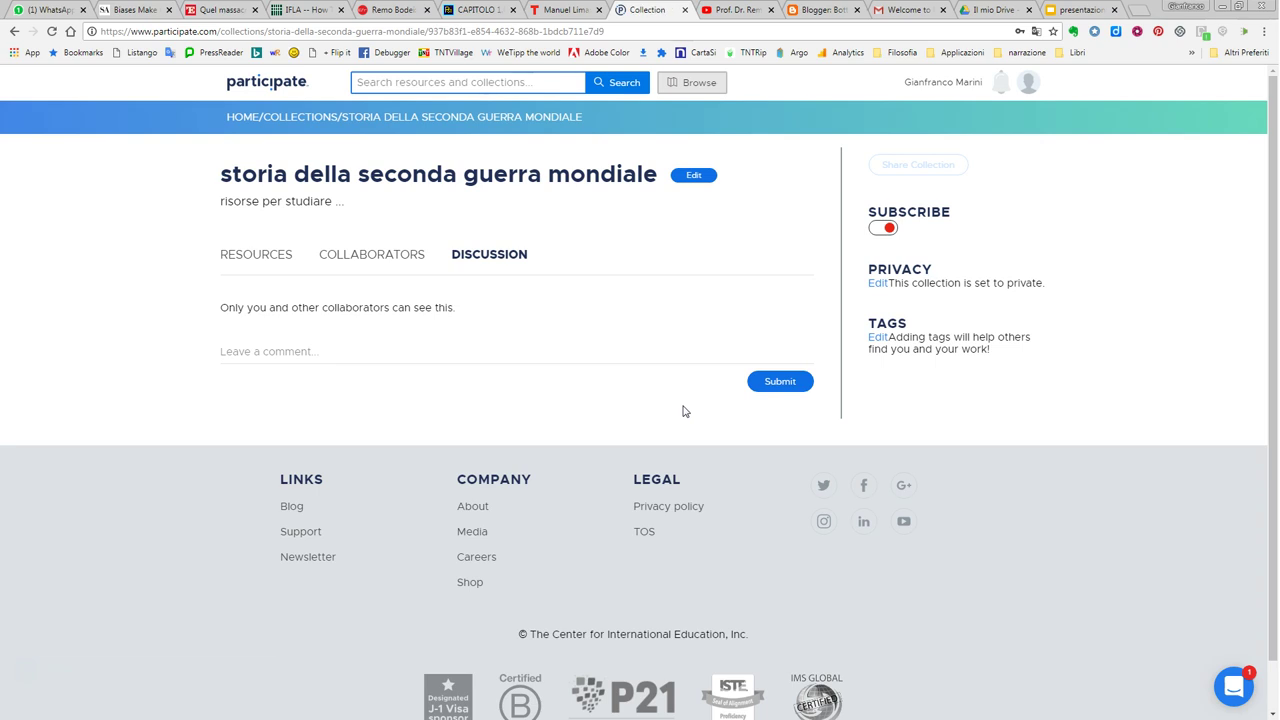
pyautogui.click(877, 283)
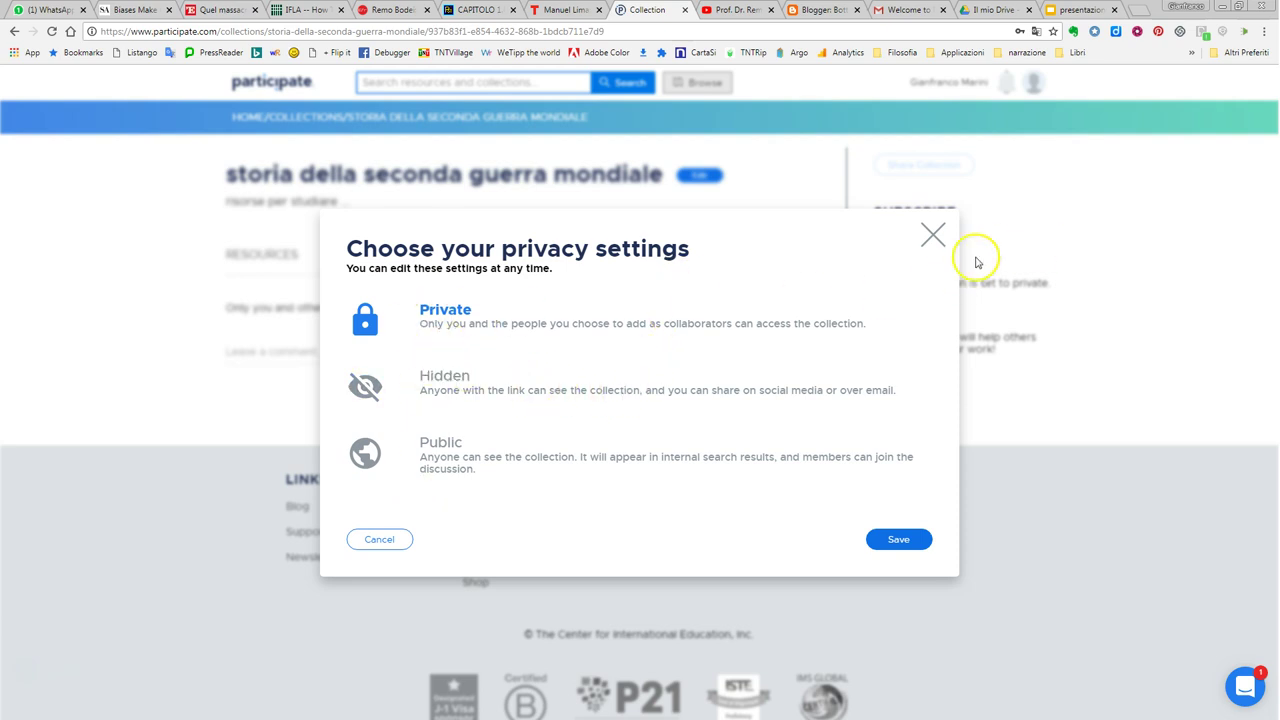
pyautogui.click(933, 235)
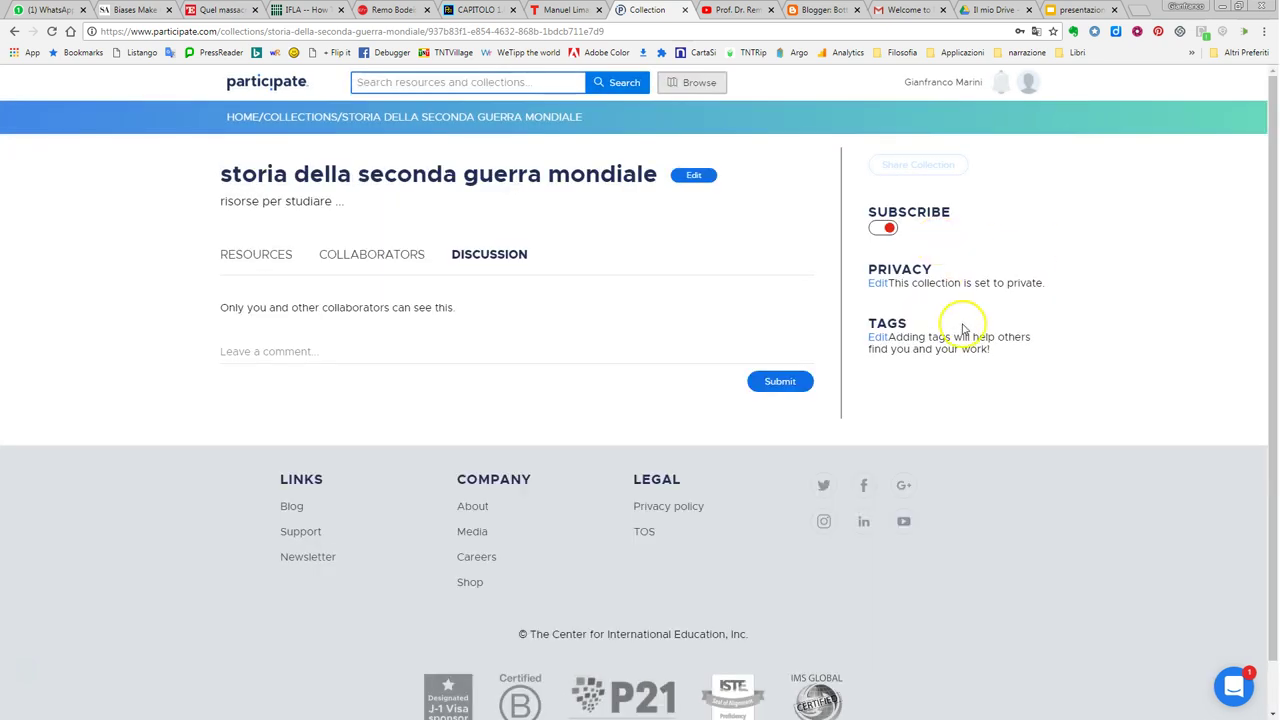
# View the form for adding or editing the collection's tags, and close it without adding any
pyautogui.click(879, 337)
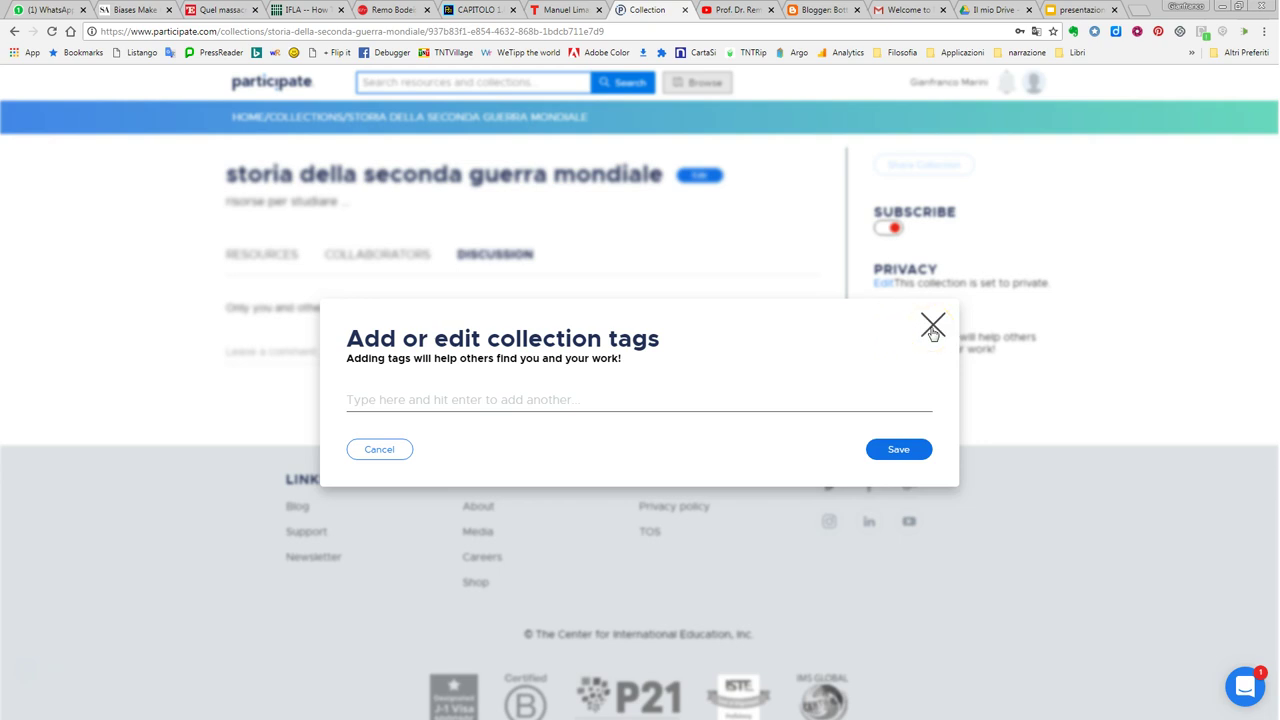
pyautogui.click(932, 328)
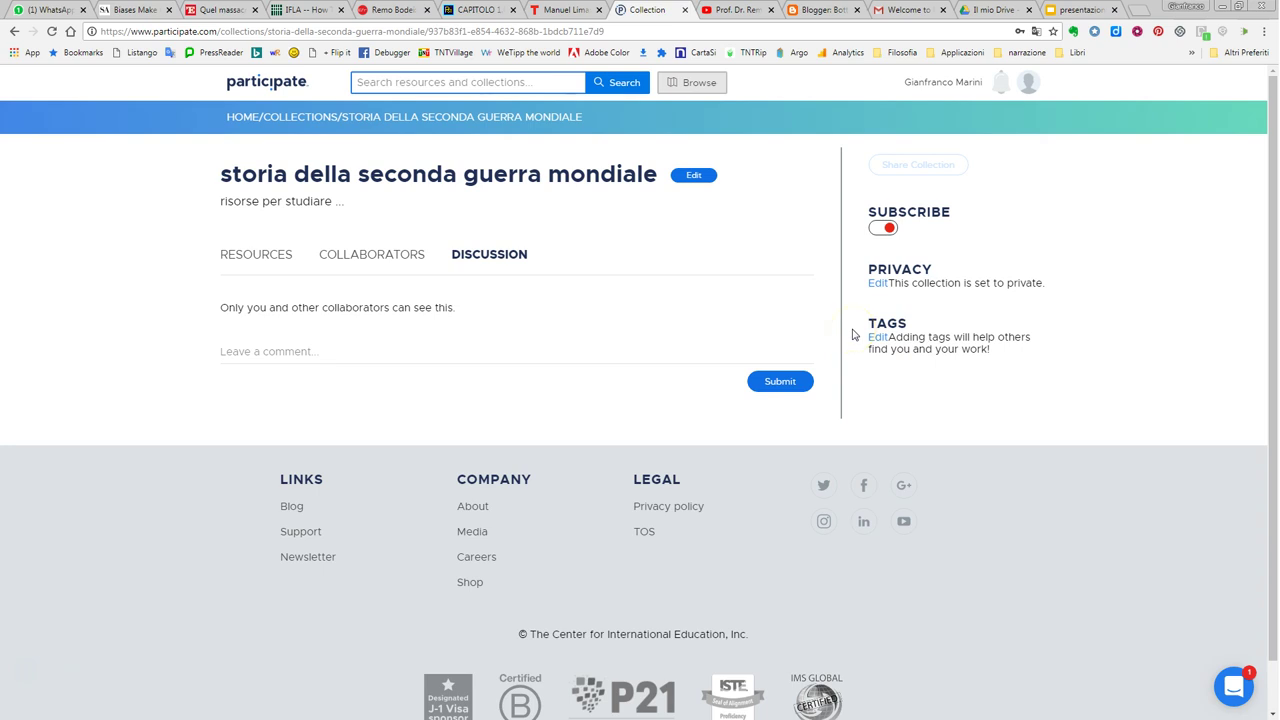
# Search the resources and collections for "second world war" and open the Teaching World War 2 collection
pyautogui.click(443, 84)
pyautogui.write('second world war')
pyautogui.press('Return')
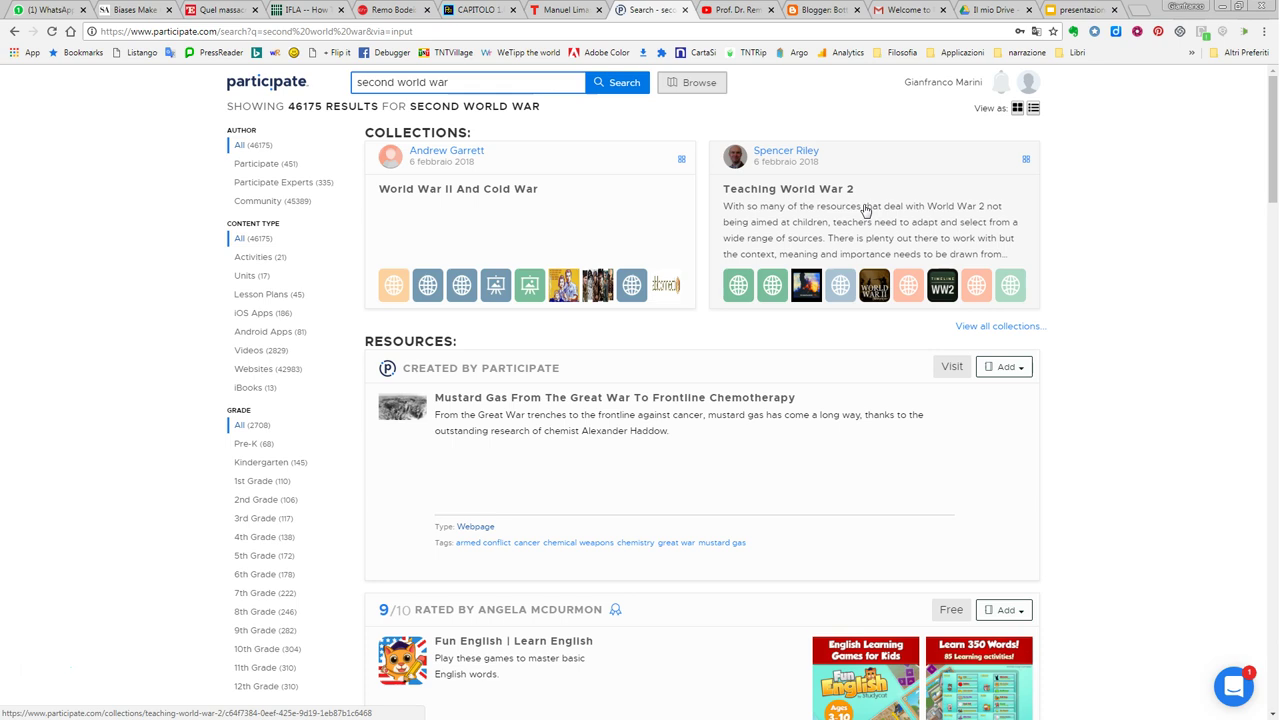
pyautogui.click(822, 157)
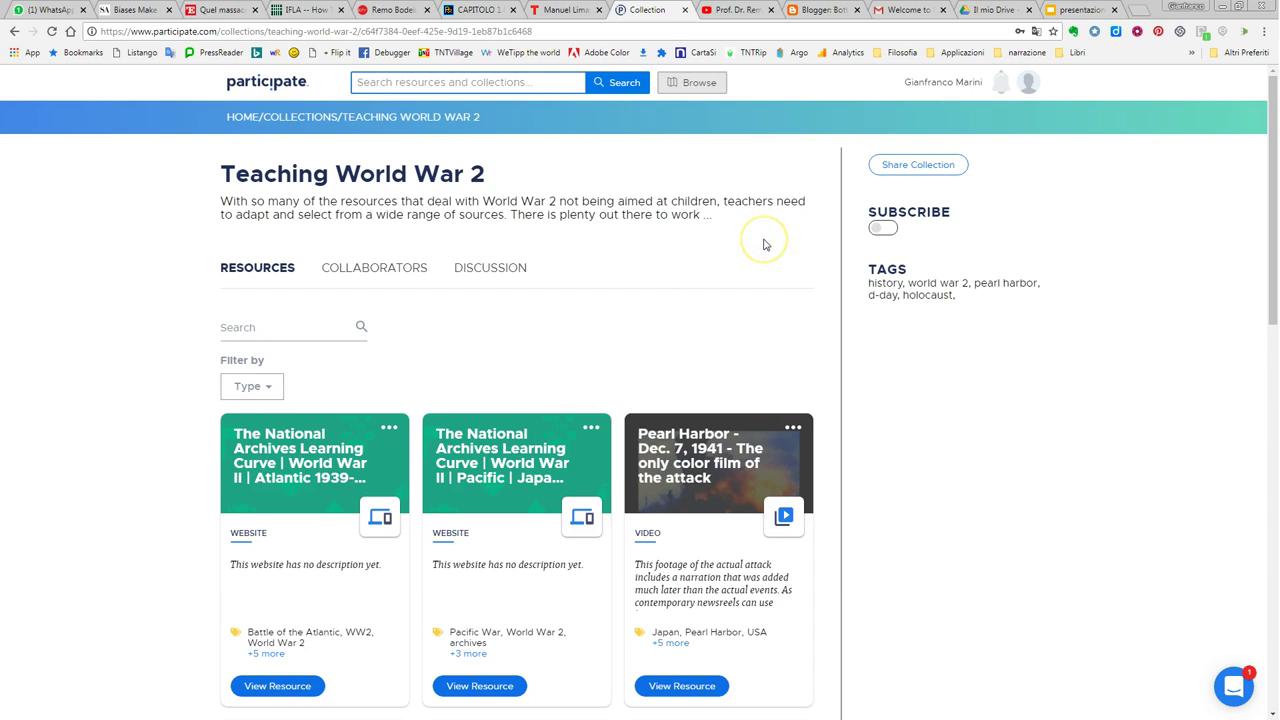
# Add the Timeline World War 2 with Robert MacNeil app to the collection "storia della seconda guerra mondiale"
pyautogui.scroll(-6, 763, 244)
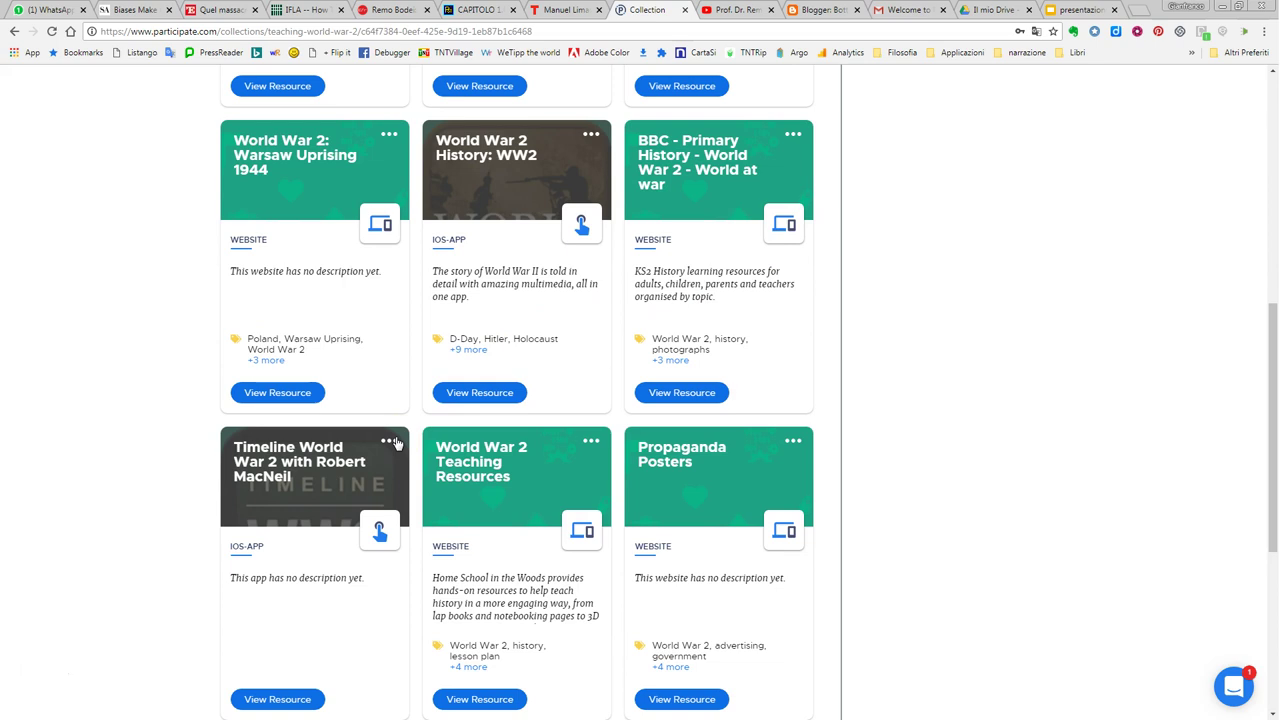
pyautogui.click(389, 445)
pyautogui.click(357, 470)
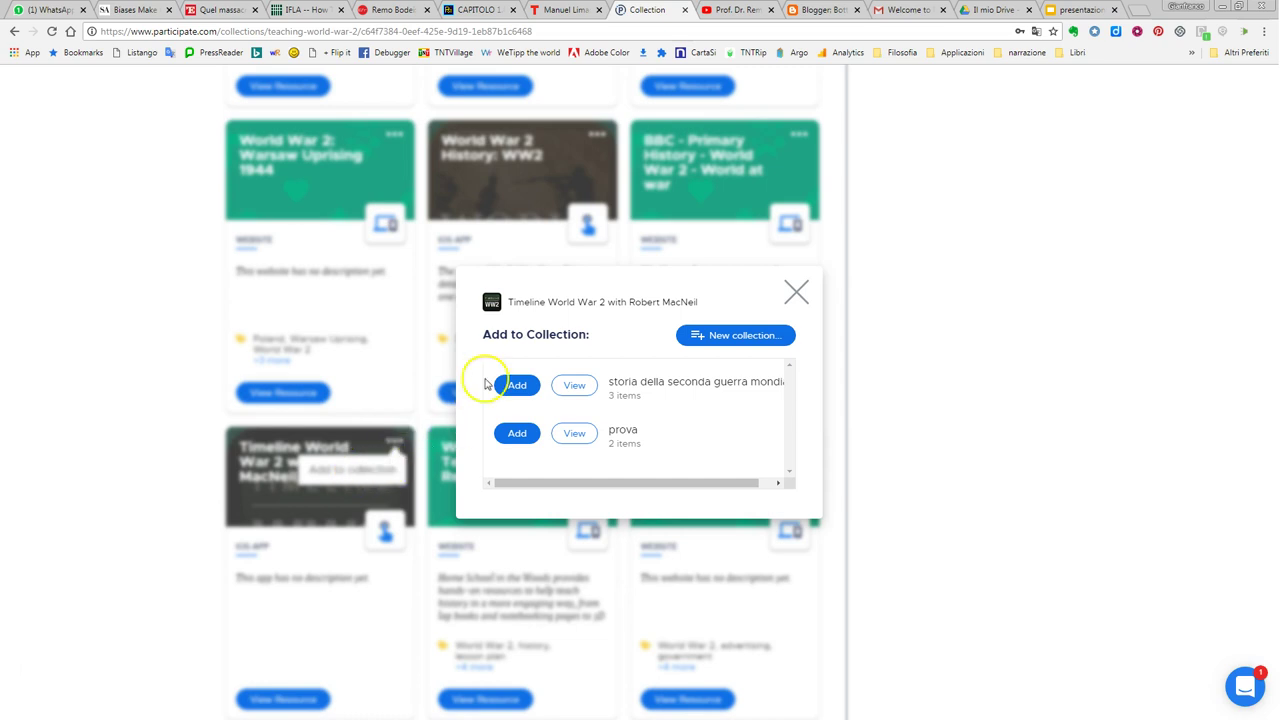
pyautogui.click(528, 398)
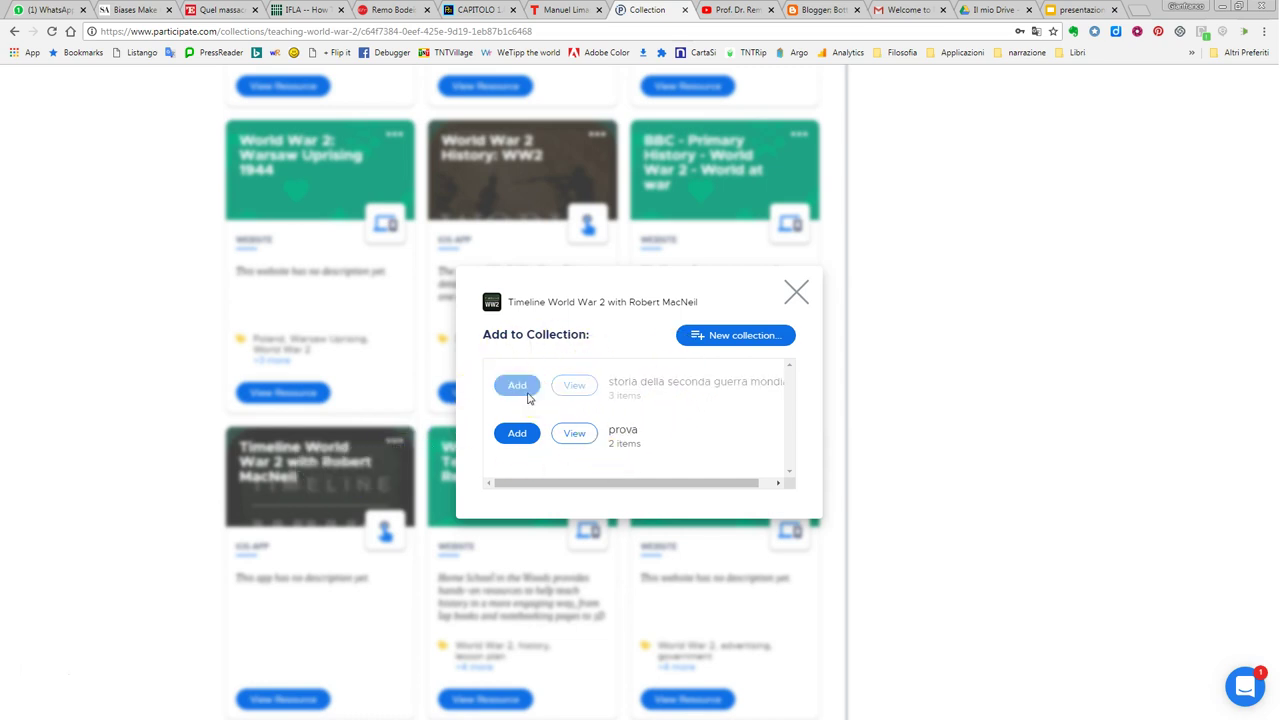
pyautogui.click(797, 291)
# Return to the "second world war" search results and examine the author, content type, grade and price filters at a larger page zoom
pyautogui.scroll(4, 745, 338)
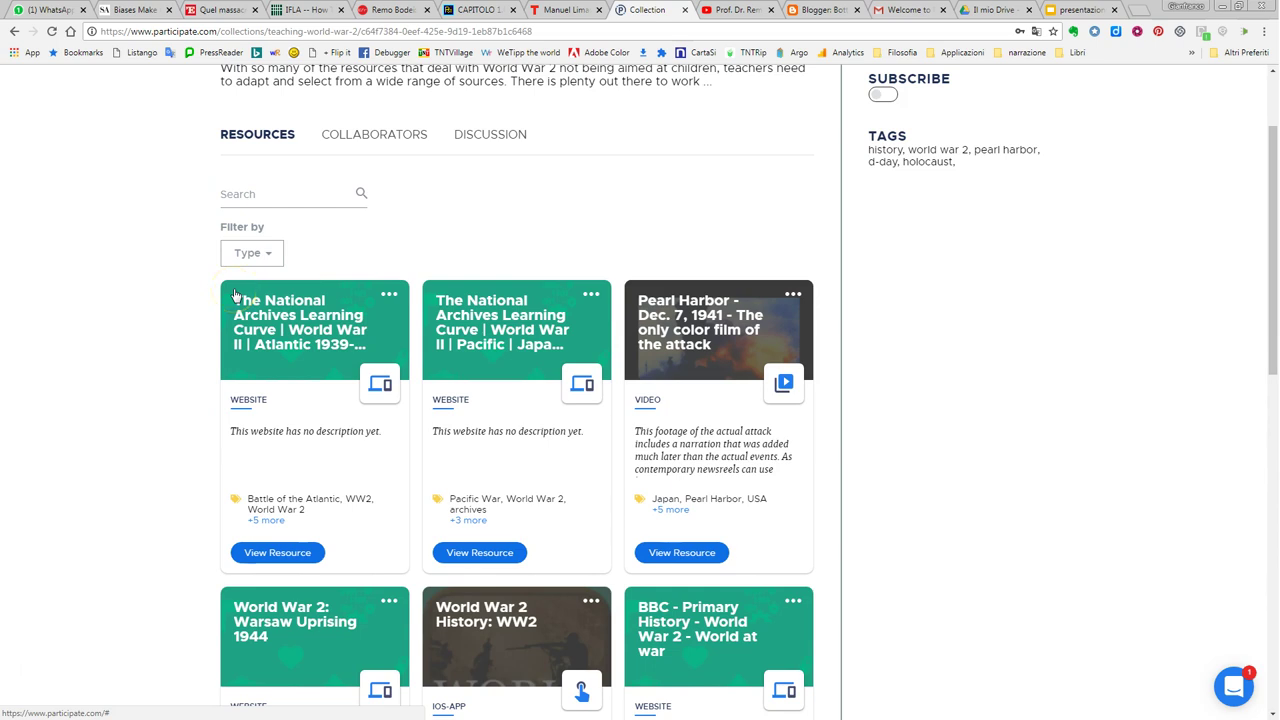
pyautogui.hotkey('alt', 'Left')
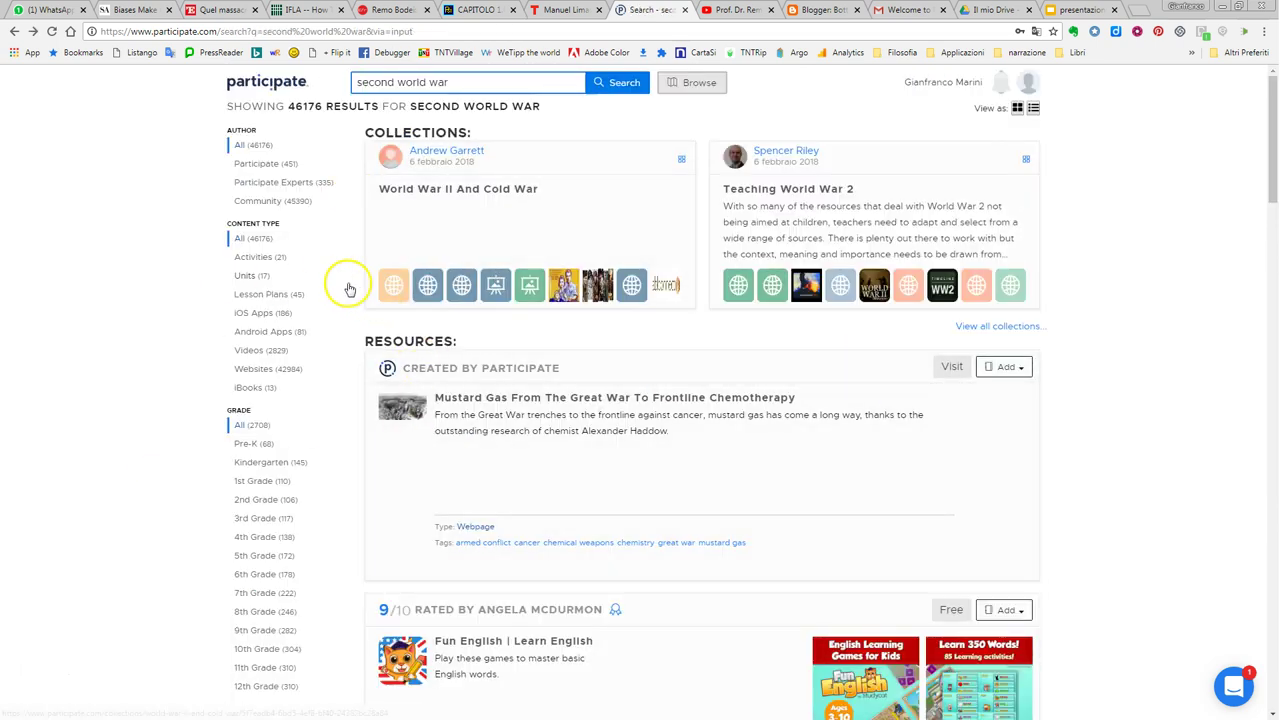
pyautogui.hotkey('ctrl', '+')
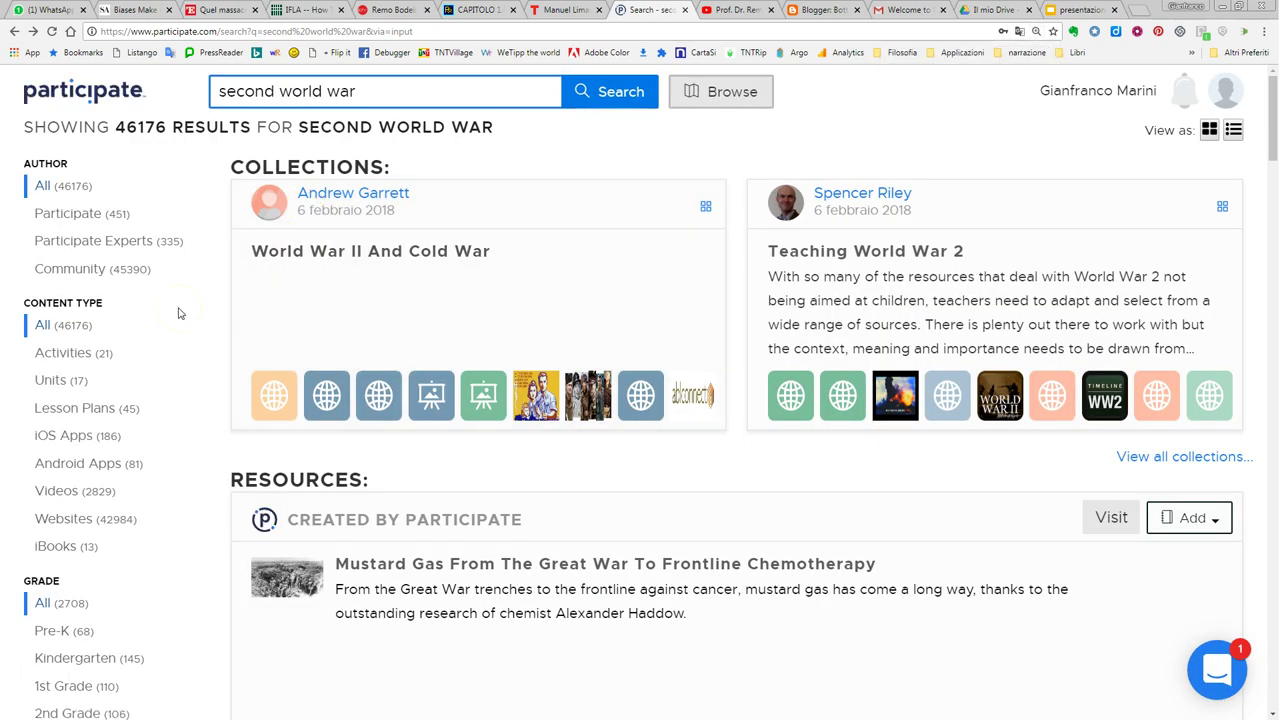
pyautogui.scroll(-2, 177, 311)
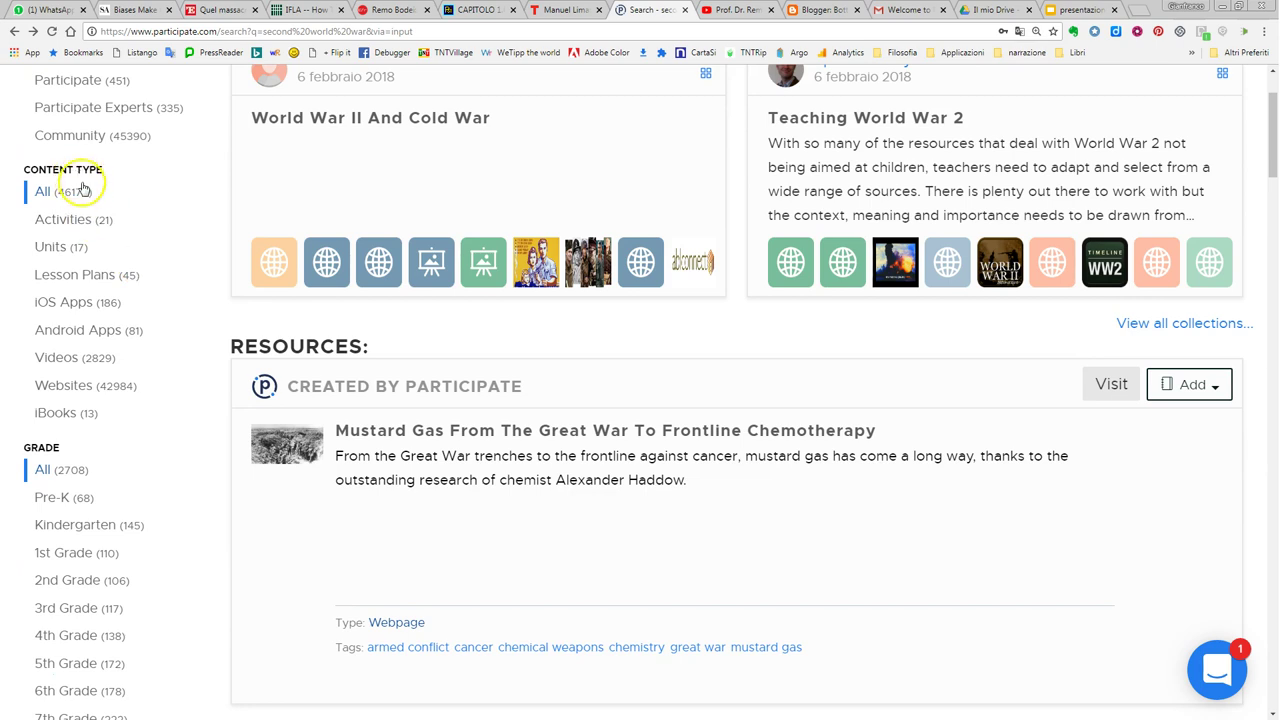
pyautogui.scroll(-3, 85, 189)
pyautogui.scroll(-1, 86, 366)
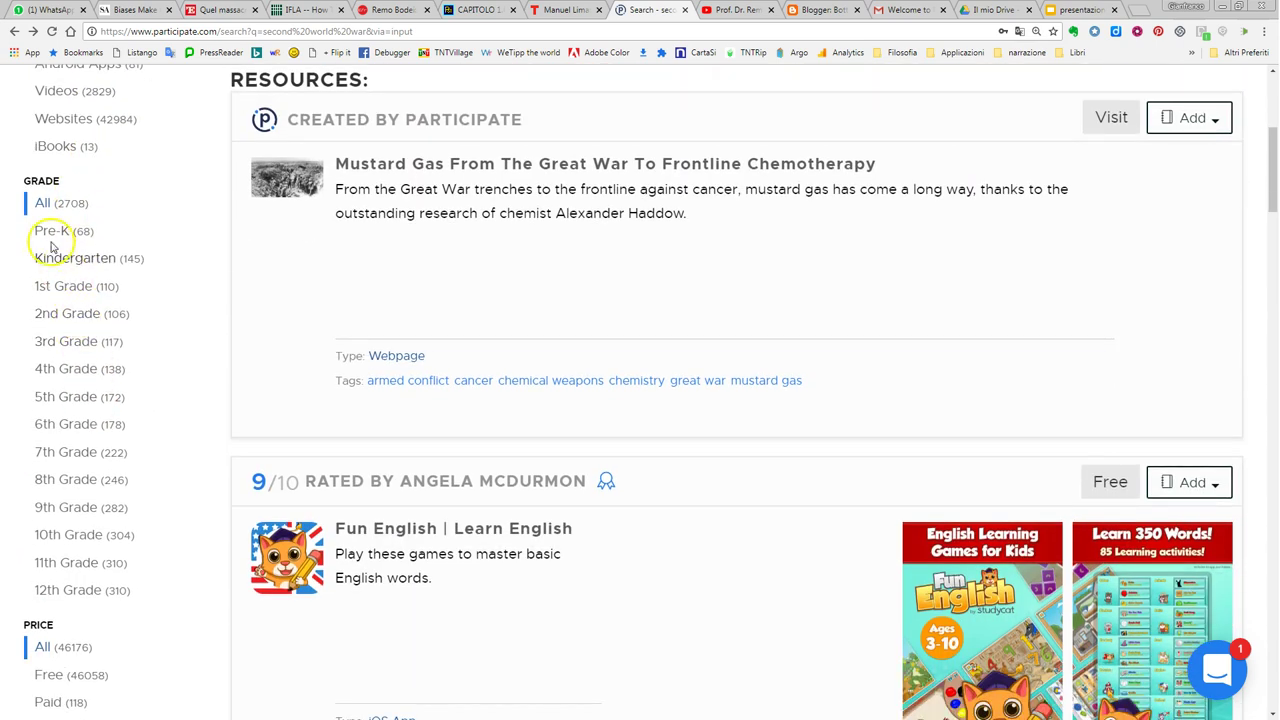